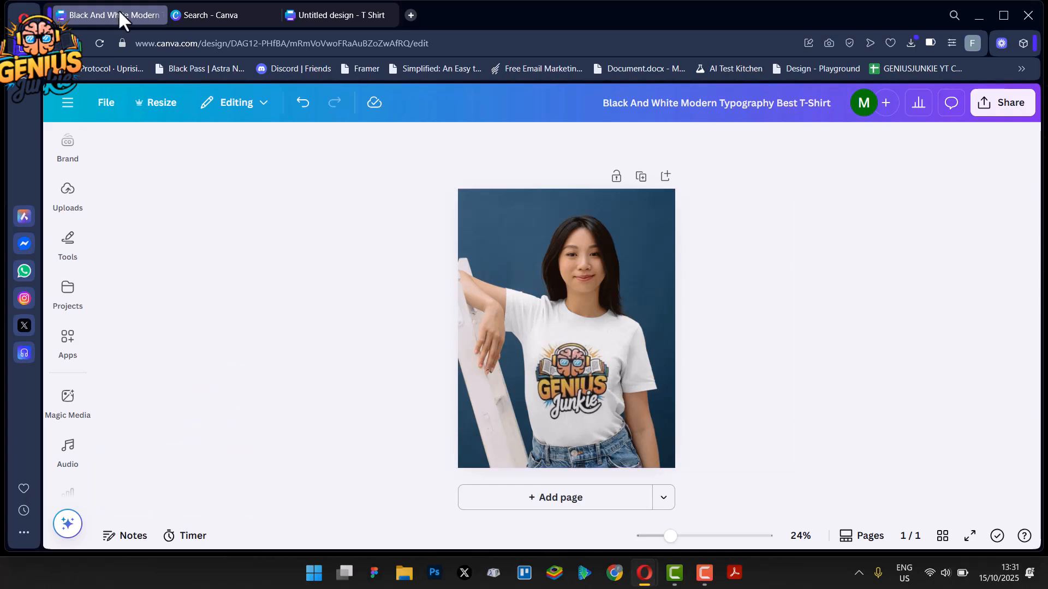
- Search the new-design types for "logo" and bring up the blank Logo T-Shirt design
{"action": "left_click", "coordinate": [203, 15]}
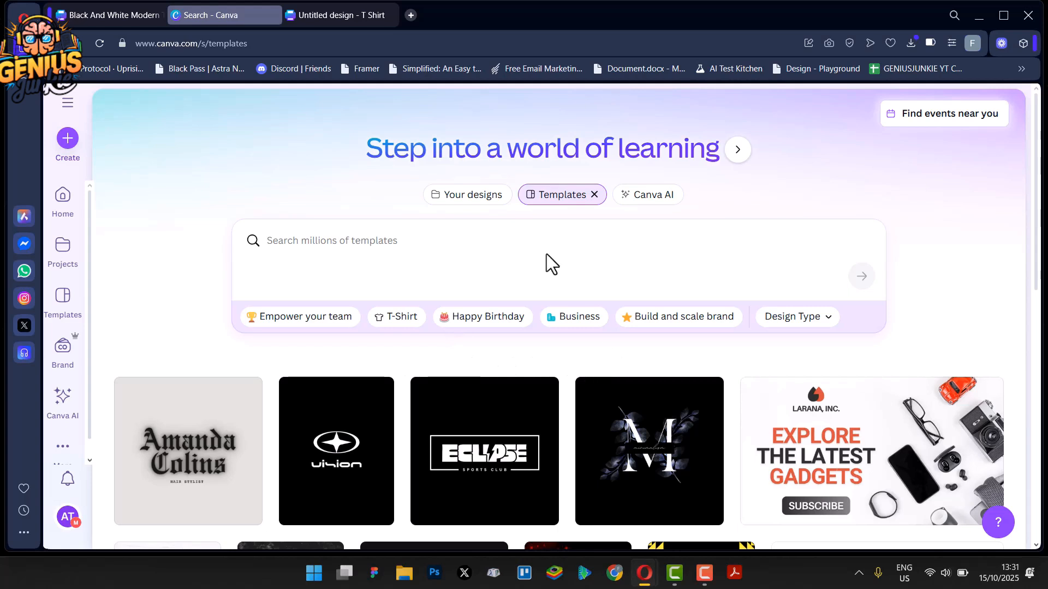
{"action": "left_click", "coordinate": [70, 147]}
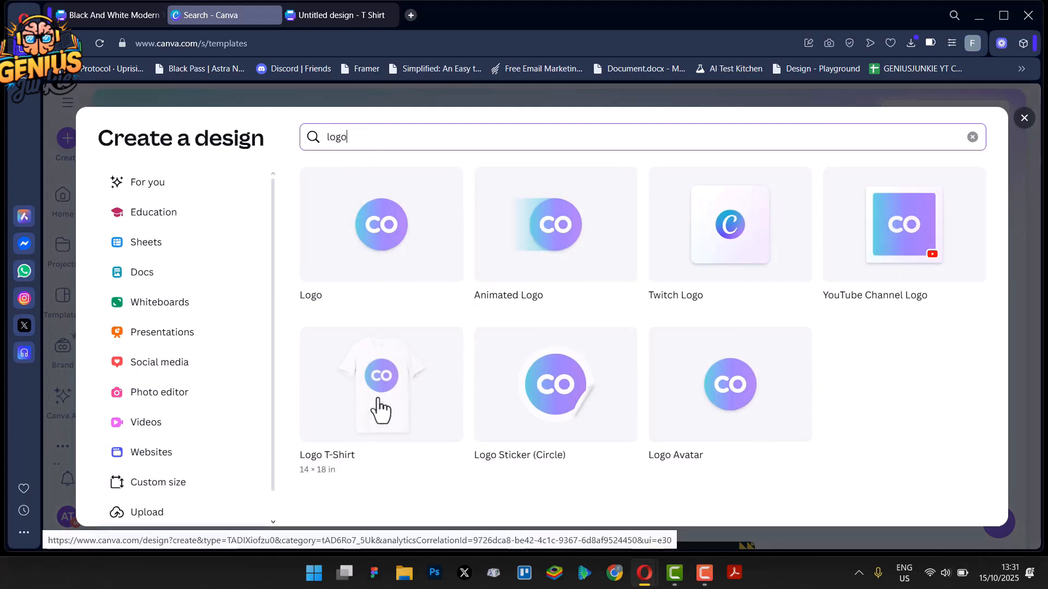
{"action": "left_click", "coordinate": [335, 14]}
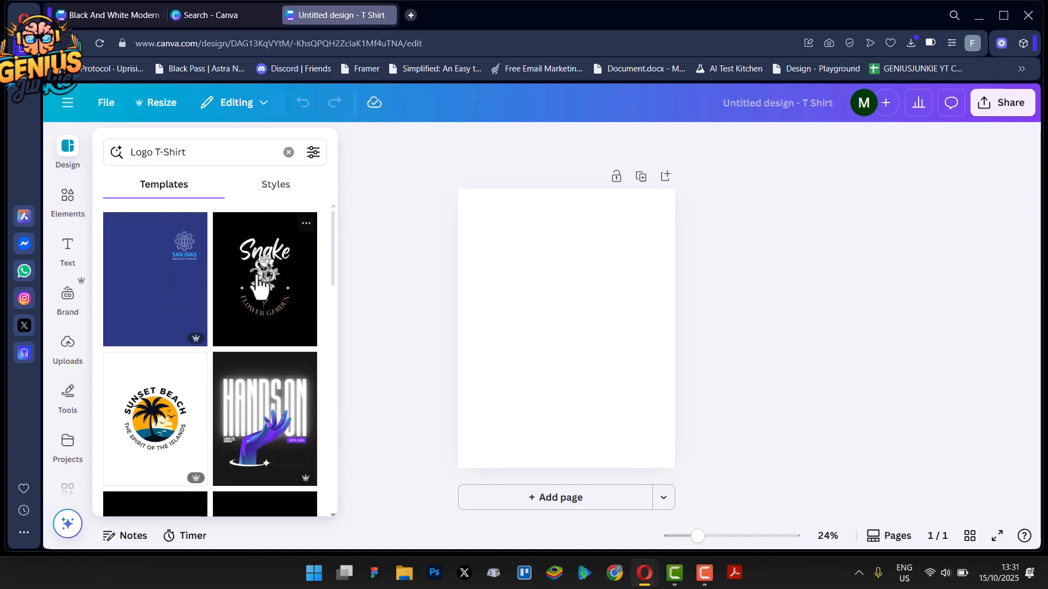
- Apply the Black and White Illustrated Snake with Flowers T-Shirt template, clear the template search and hide the template list
{"action": "left_click", "coordinate": [278, 280]}
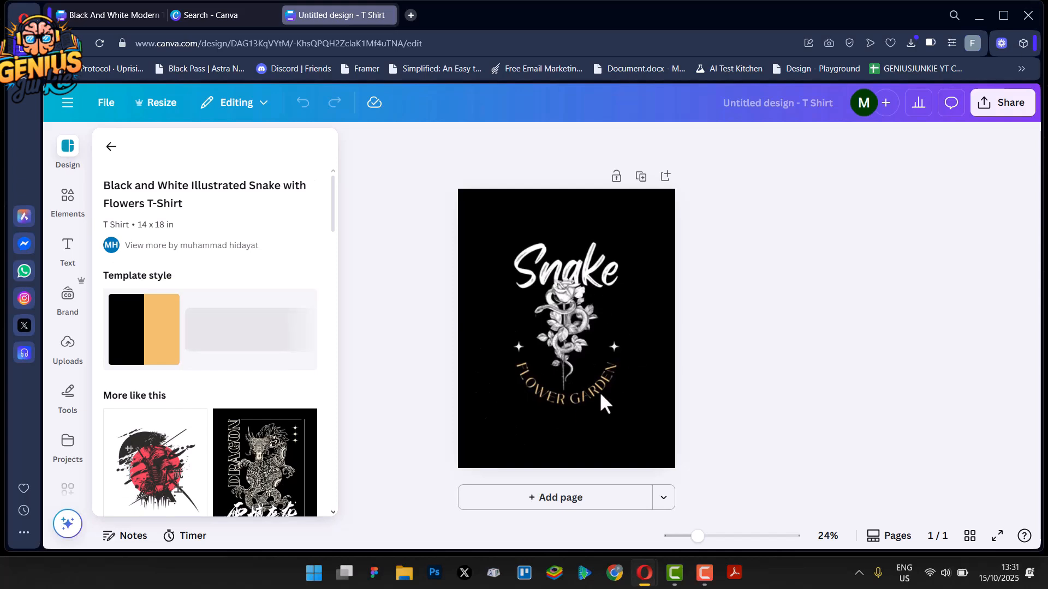
{"action": "left_click", "coordinate": [570, 363]}
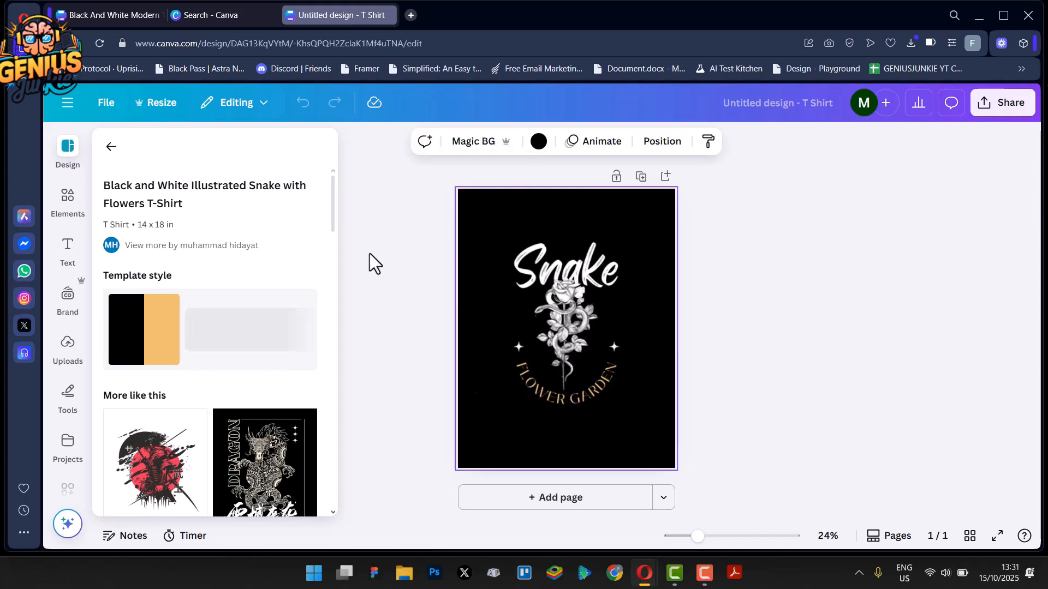
{"action": "left_click", "coordinate": [112, 148]}
{"action": "left_click", "coordinate": [288, 152]}
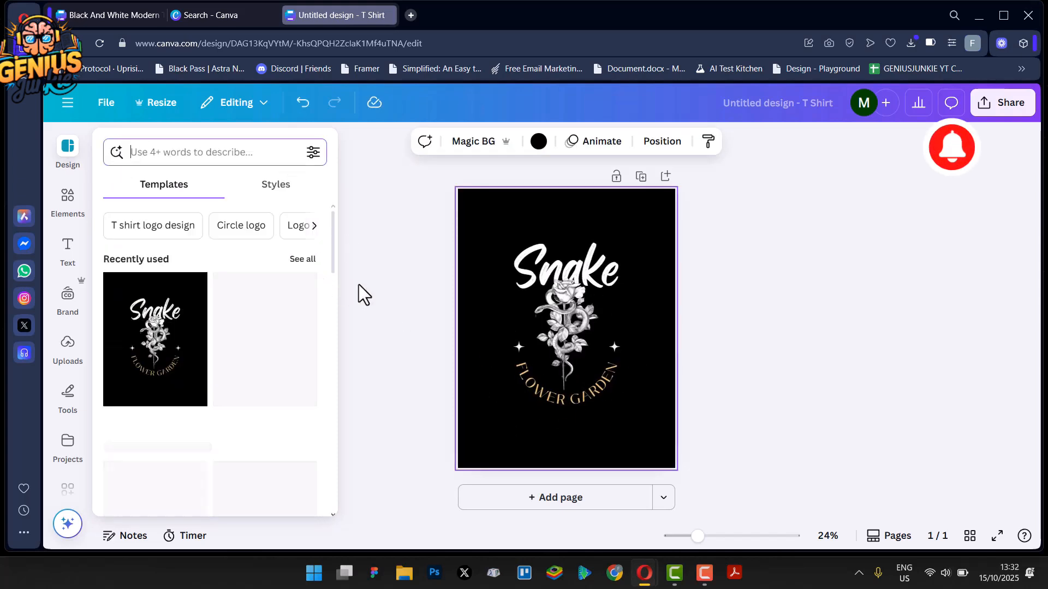
{"action": "left_click", "coordinate": [361, 296]}
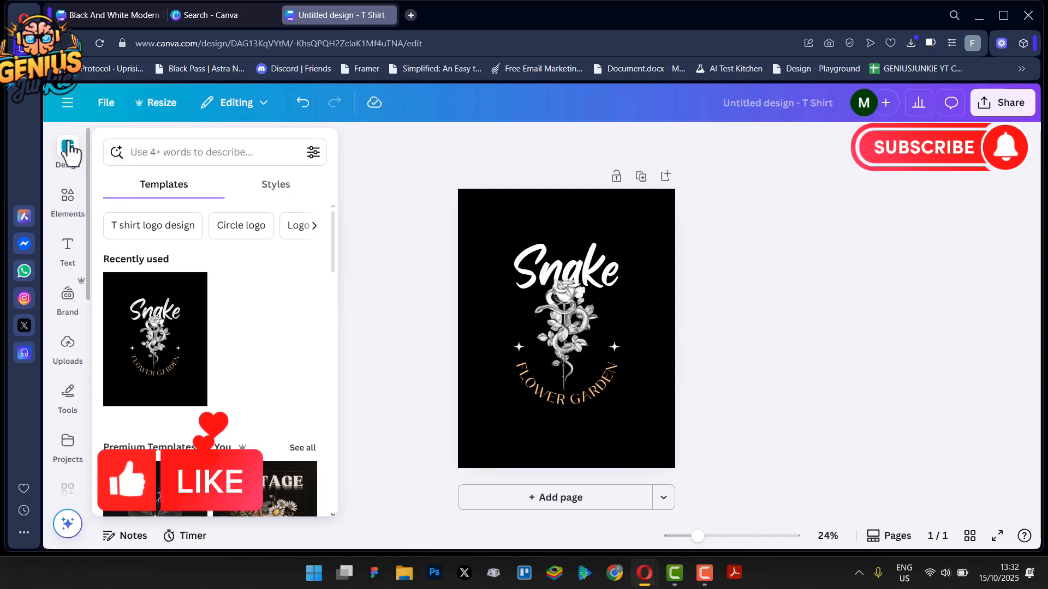
{"action": "left_click", "coordinate": [65, 147]}
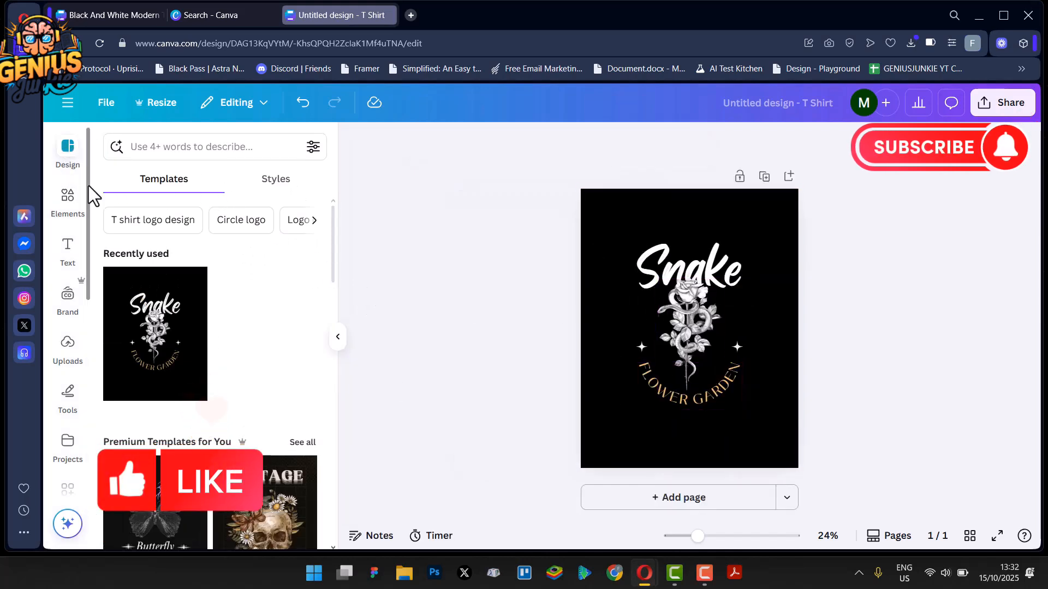
{"action": "left_click", "coordinate": [67, 155]}
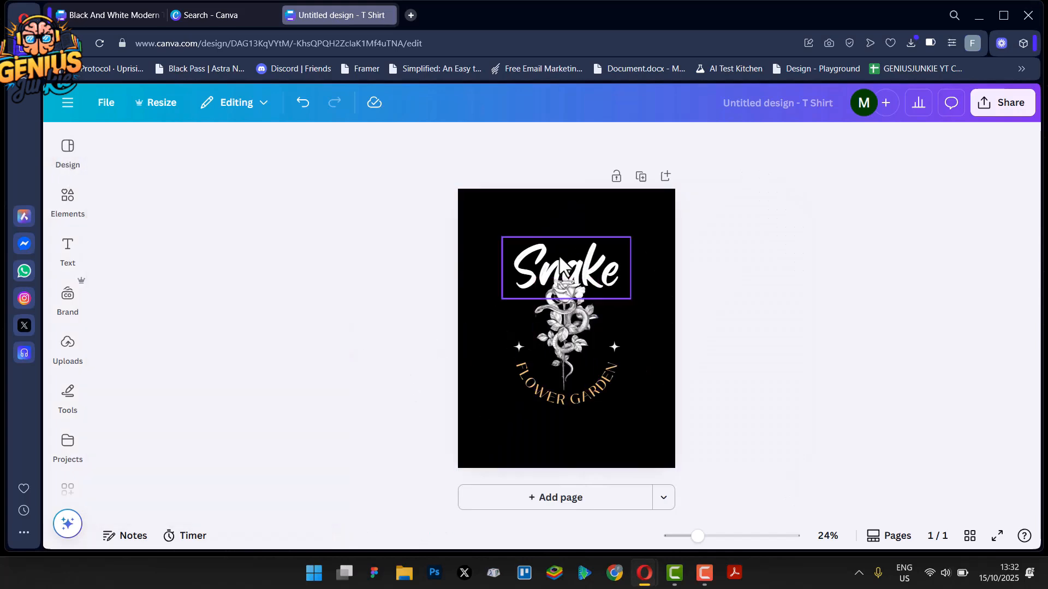
{"action": "left_click", "coordinate": [579, 276]}
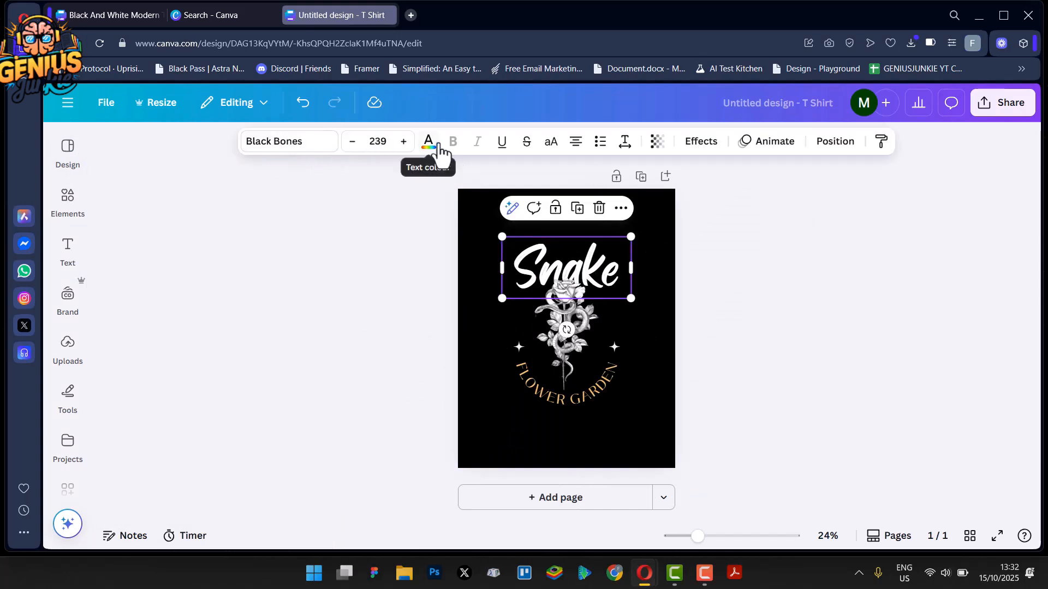
{"action": "left_click", "coordinate": [579, 318]}
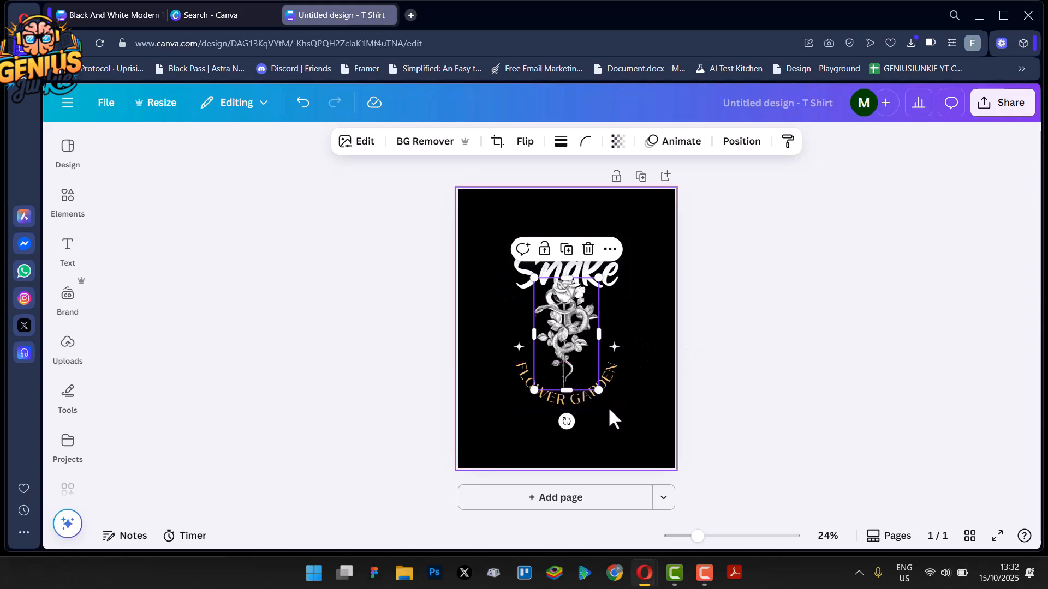
{"action": "left_click", "coordinate": [636, 418]}
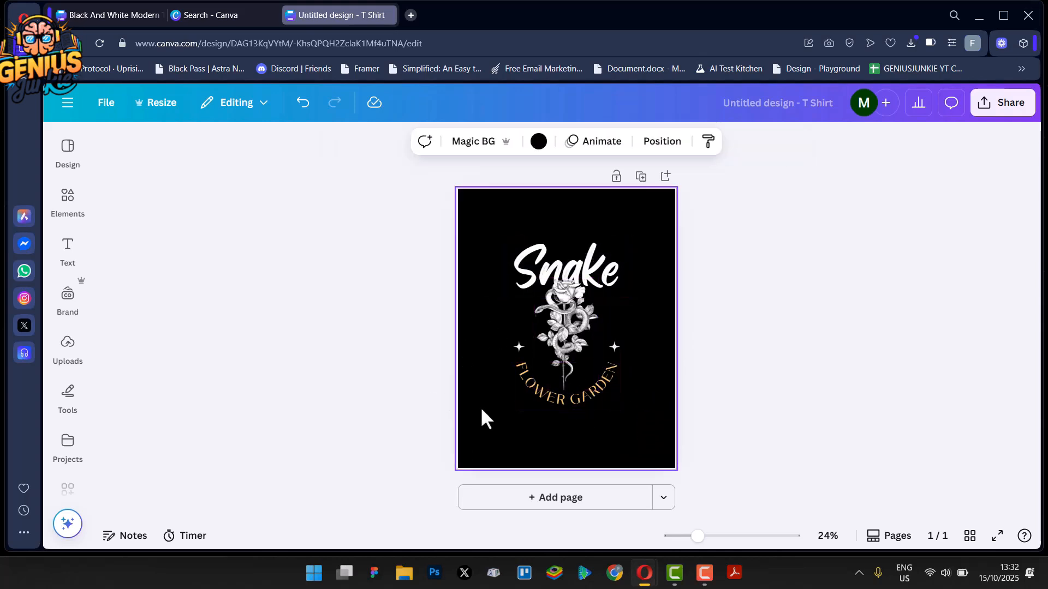
- Recolour the "Snake" title with the orange from the document colours
{"action": "left_click", "coordinate": [515, 266]}
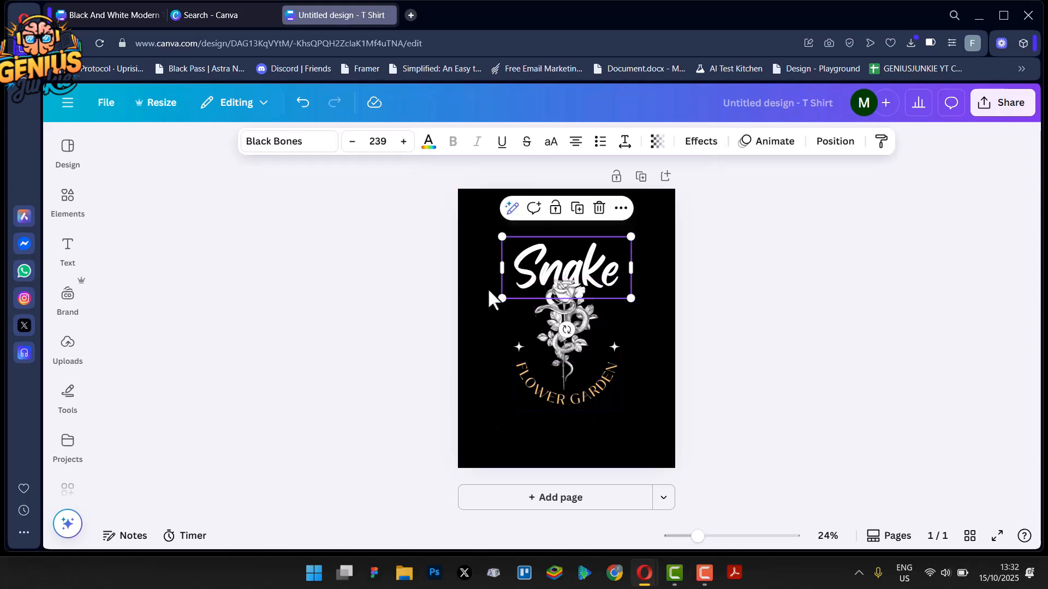
{"action": "left_click", "coordinate": [428, 142]}
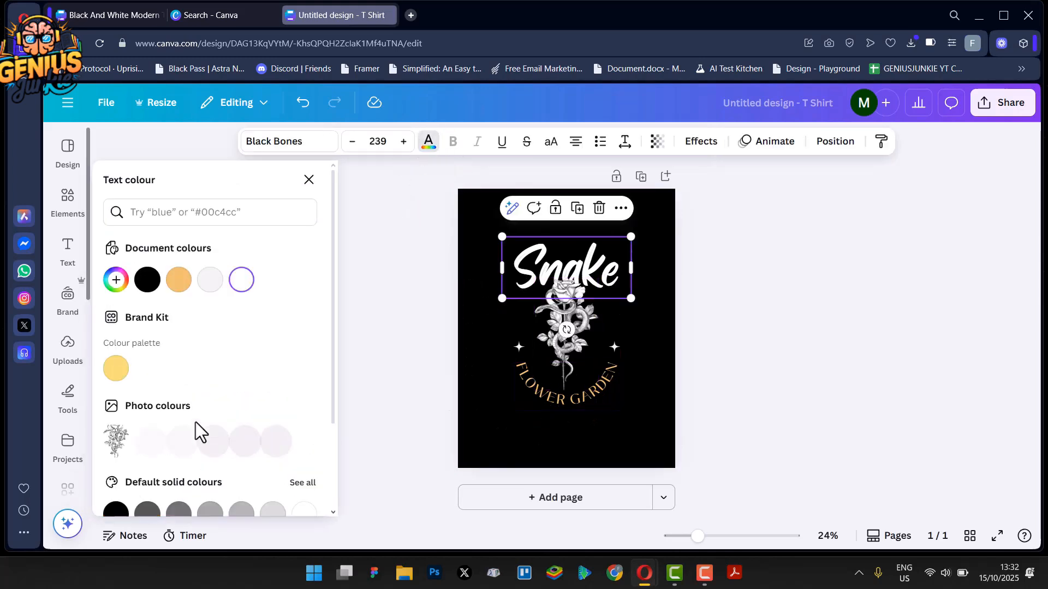
{"action": "left_click", "coordinate": [178, 279]}
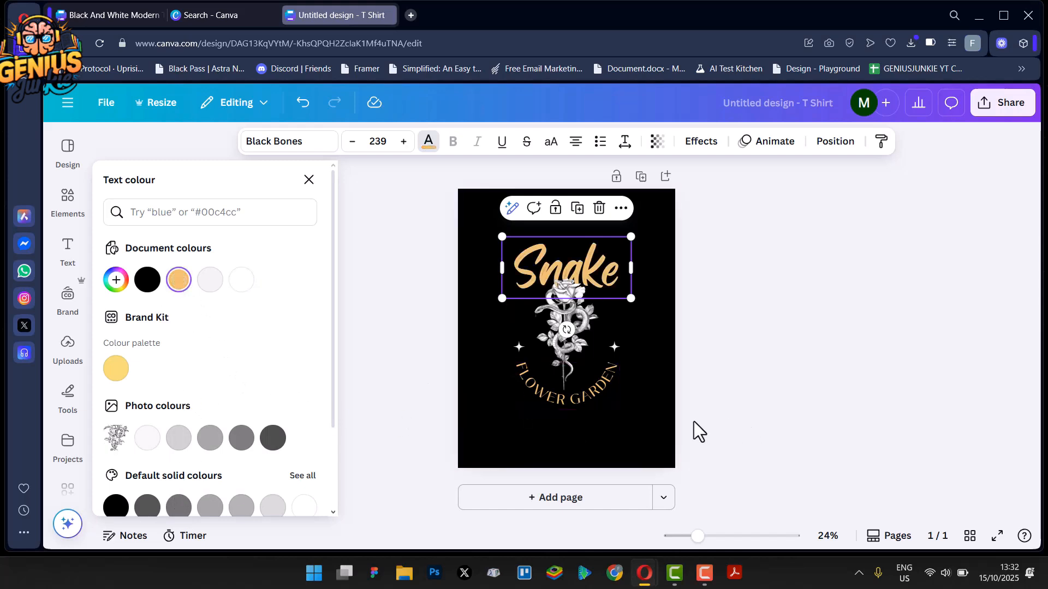
{"action": "left_click", "coordinate": [651, 431]}
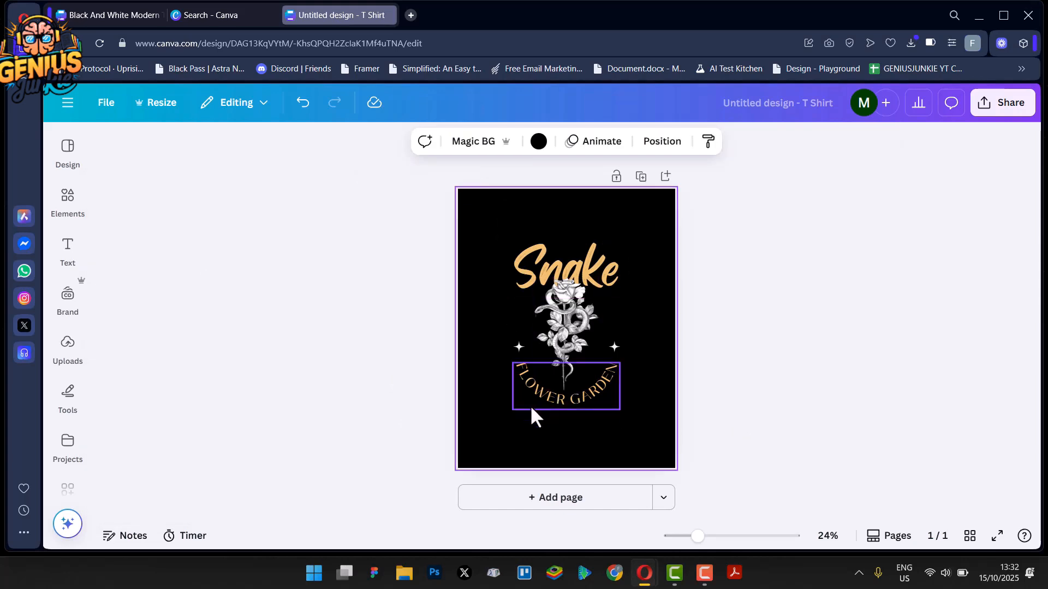
- Replace the curved "FLOWER GARDEN" text below the rose with "MONSTER"
{"action": "left_click", "coordinate": [528, 385]}
{"action": "left_click", "coordinate": [529, 385]}
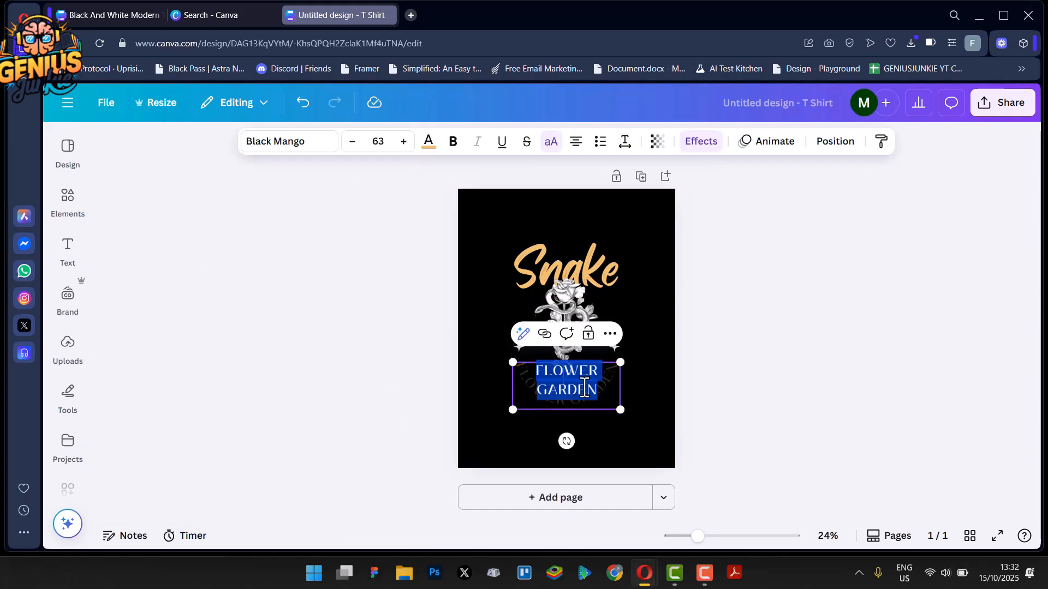
{"action": "type", "text": "MONSTER"}
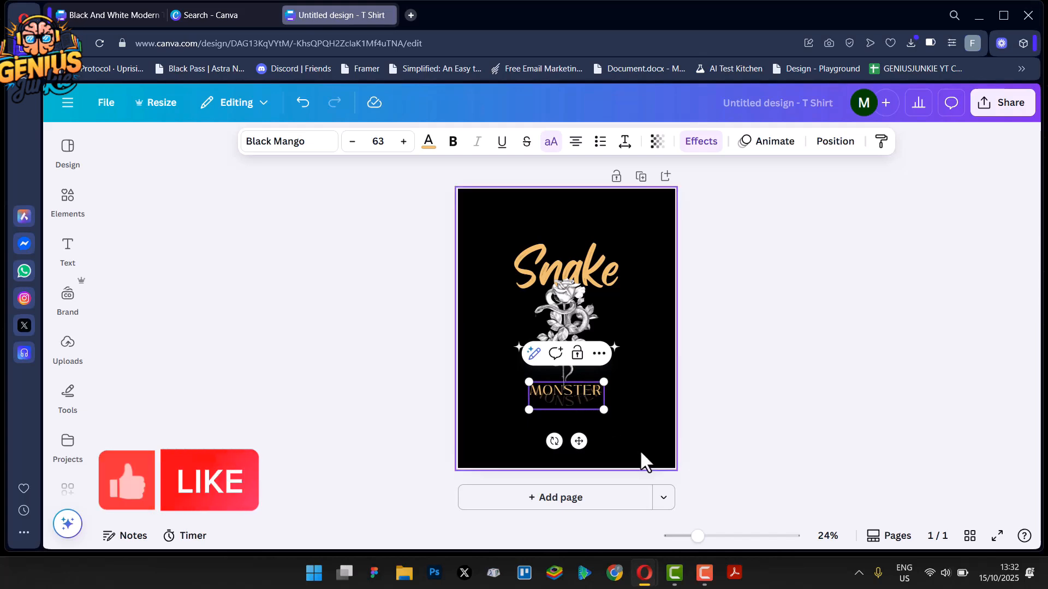
{"action": "left_click", "coordinate": [639, 449]}
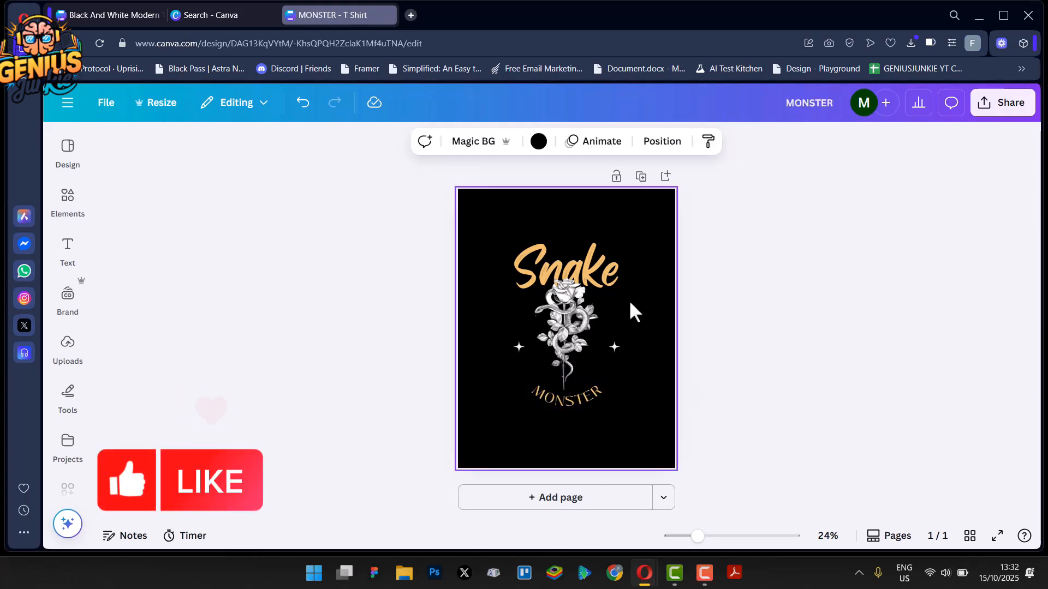
- Download the finished T-shirt design as a PNG at size 1
{"action": "left_click", "coordinate": [1000, 116]}
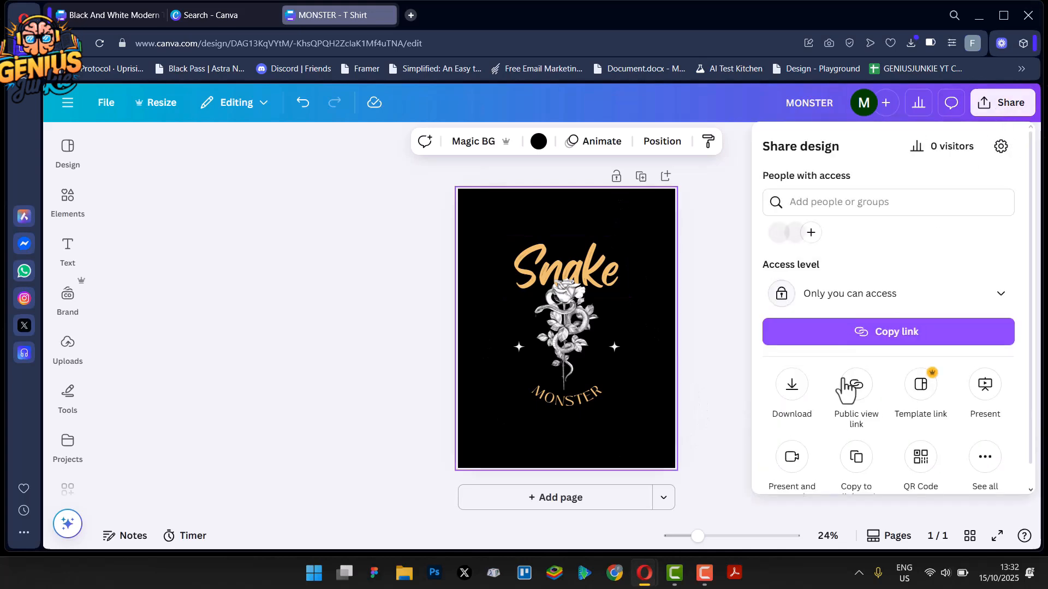
{"action": "left_click", "coordinate": [792, 394]}
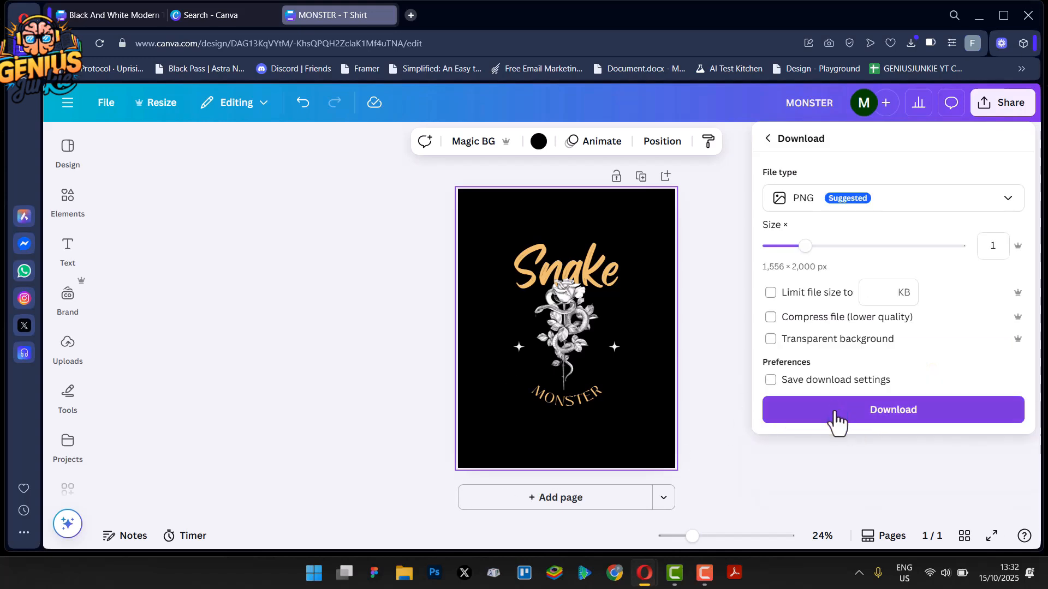
{"action": "left_click", "coordinate": [835, 414]}
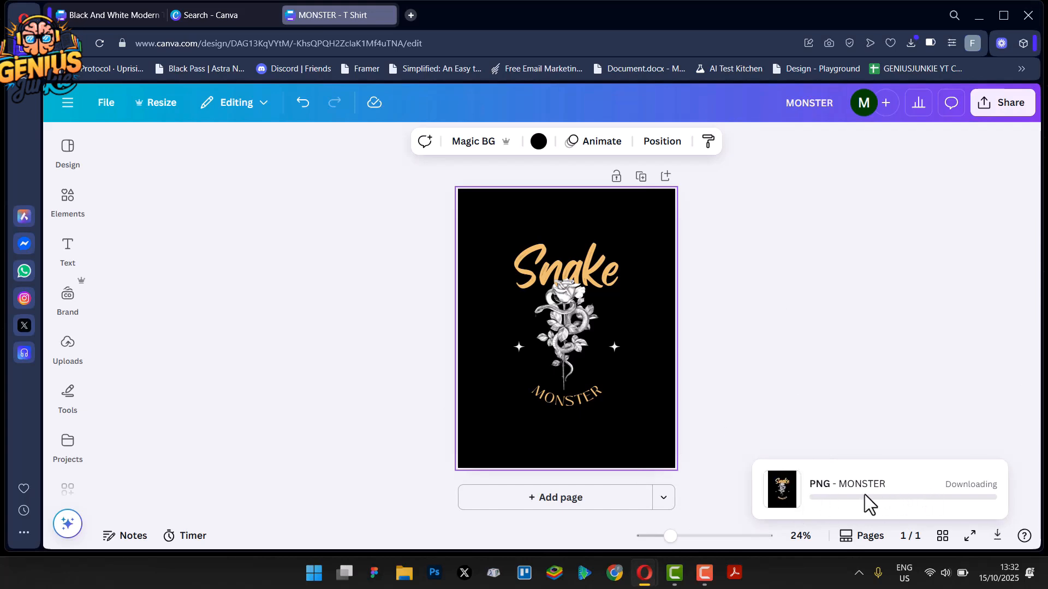
{"action": "left_click", "coordinate": [75, 415]}
{"action": "scroll", "coordinate": [60, 426], "scroll_direction": "down", "scroll_amount": 1}
{"action": "left_click", "coordinate": [63, 425]}
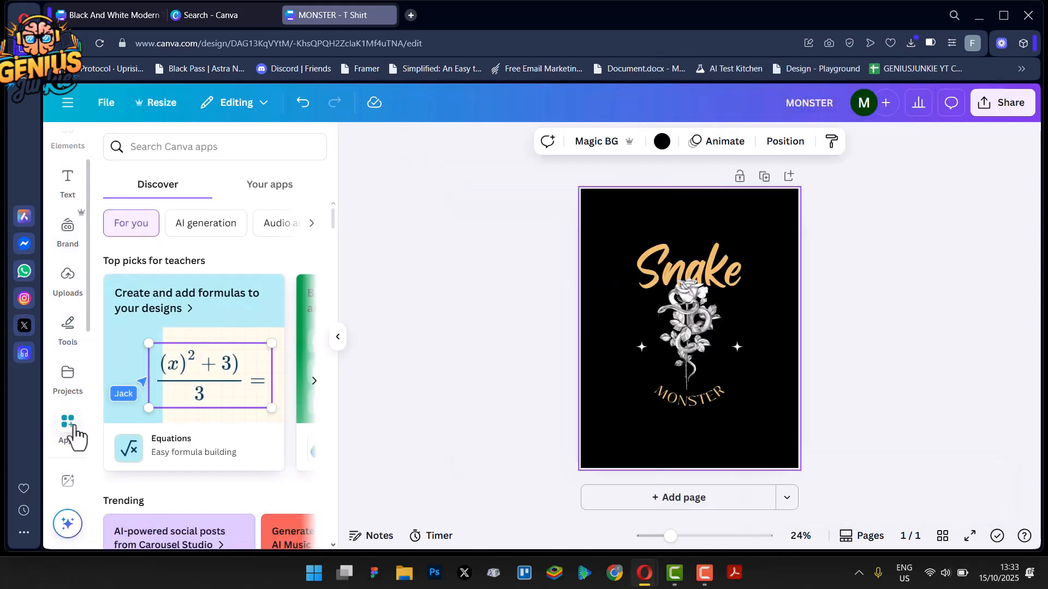
{"action": "scroll", "coordinate": [155, 279], "scroll_direction": "down", "scroll_amount": 10}
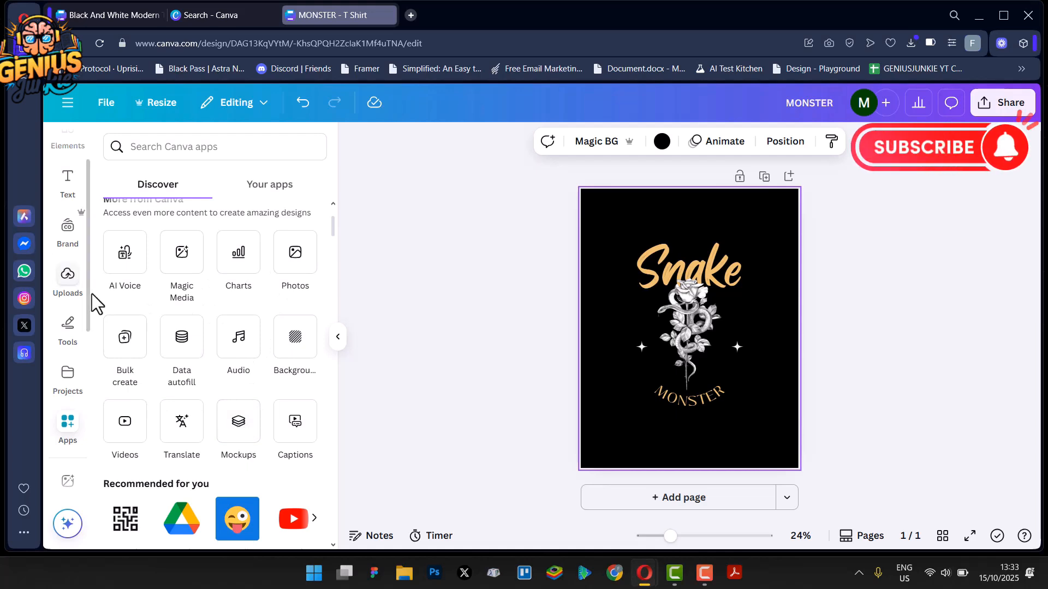
- Upload the downloaded MONSTER.png to the image uploads
{"action": "left_click", "coordinate": [65, 281]}
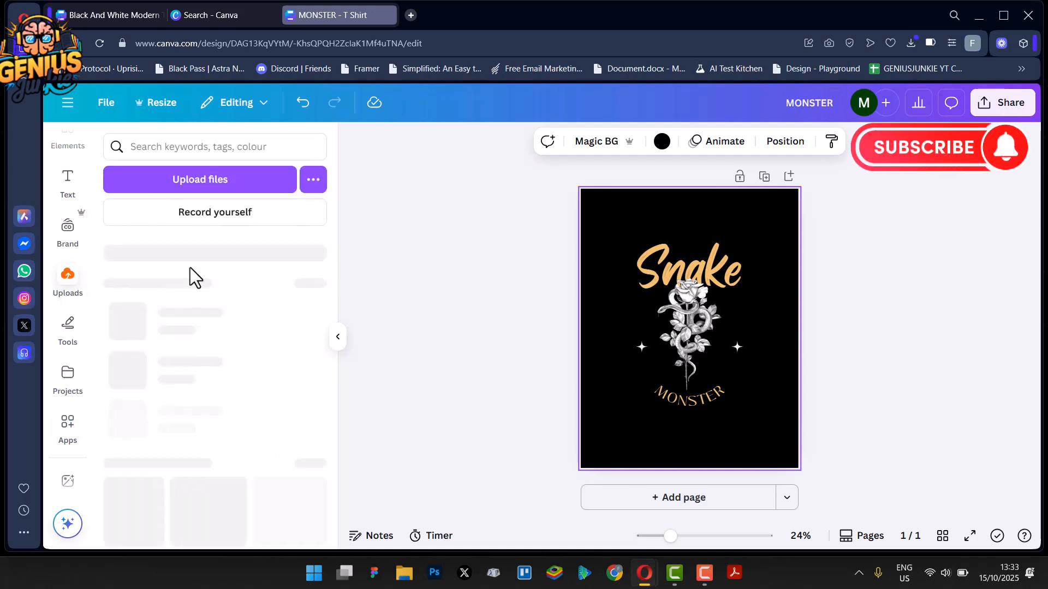
{"action": "left_click", "coordinate": [209, 189]}
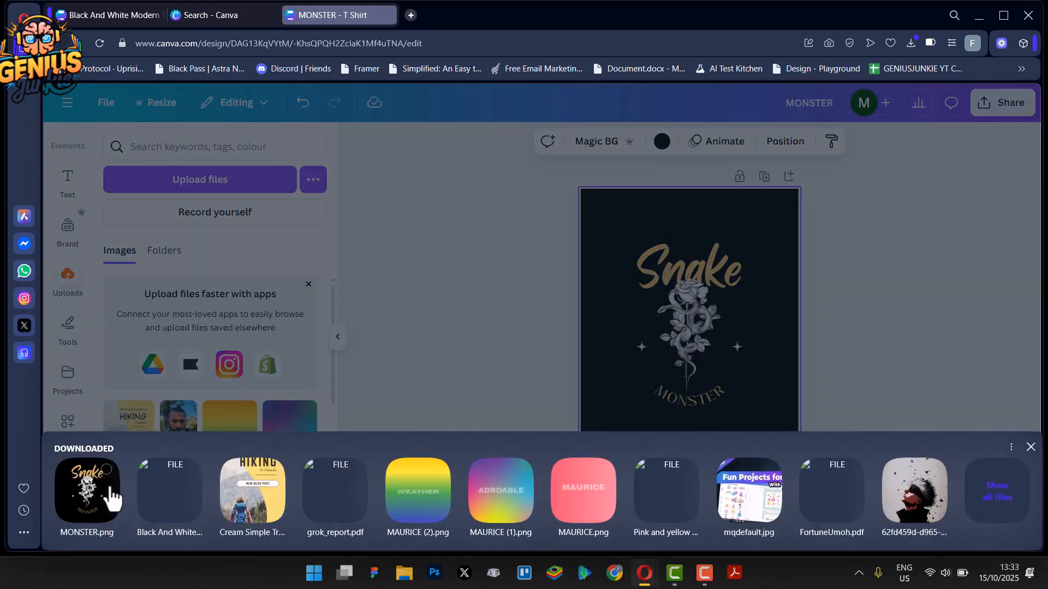
{"action": "left_click", "coordinate": [98, 486]}
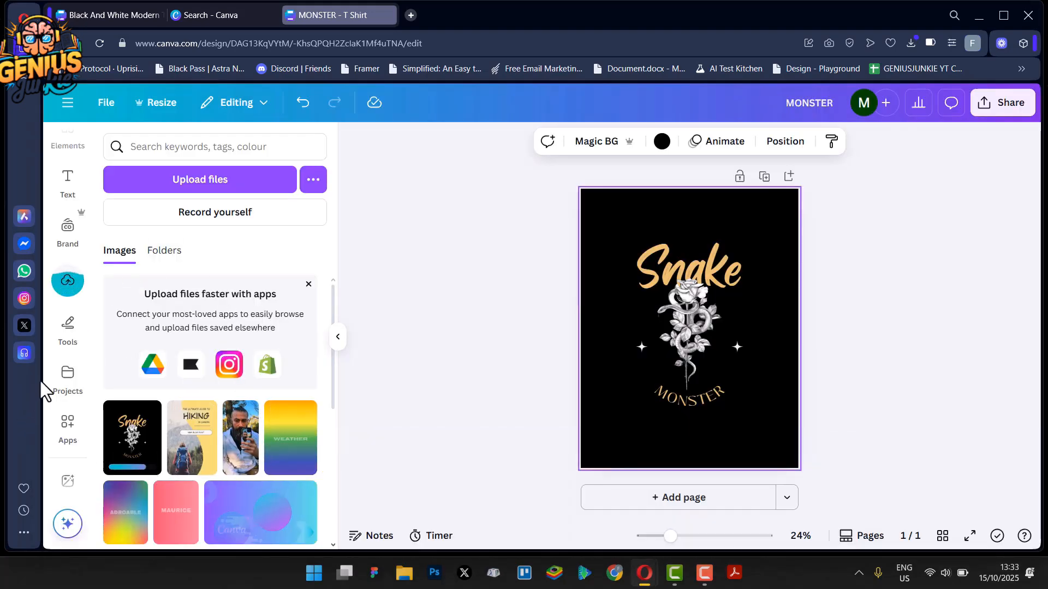
- Add the front-facing white hoodie mockup from the Mockups app's Apparel collection to the page and deselect it
{"action": "left_click", "coordinate": [67, 431]}
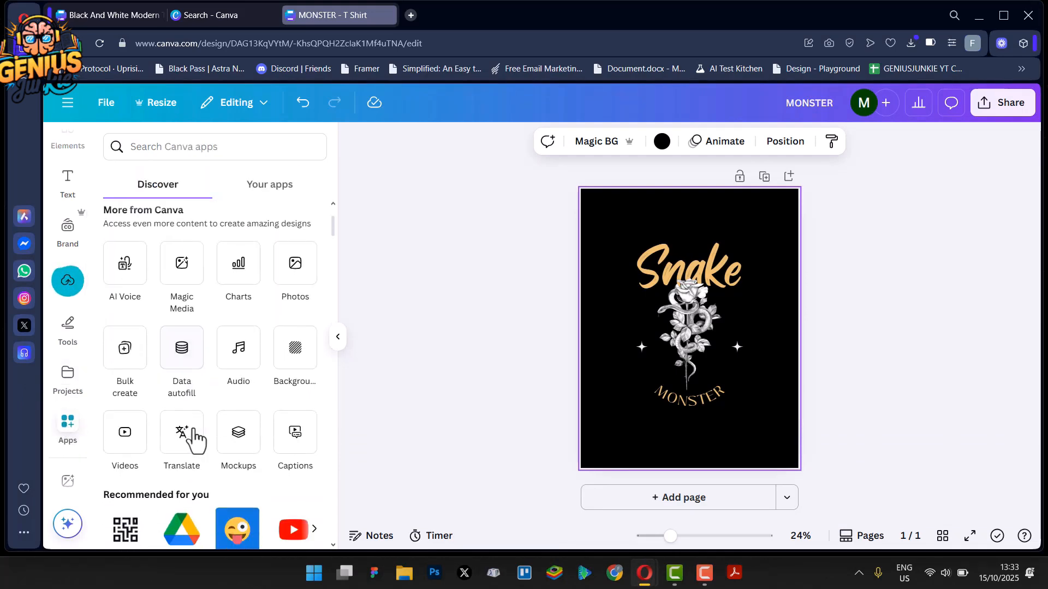
{"action": "scroll", "coordinate": [202, 431], "scroll_direction": "down", "scroll_amount": 5}
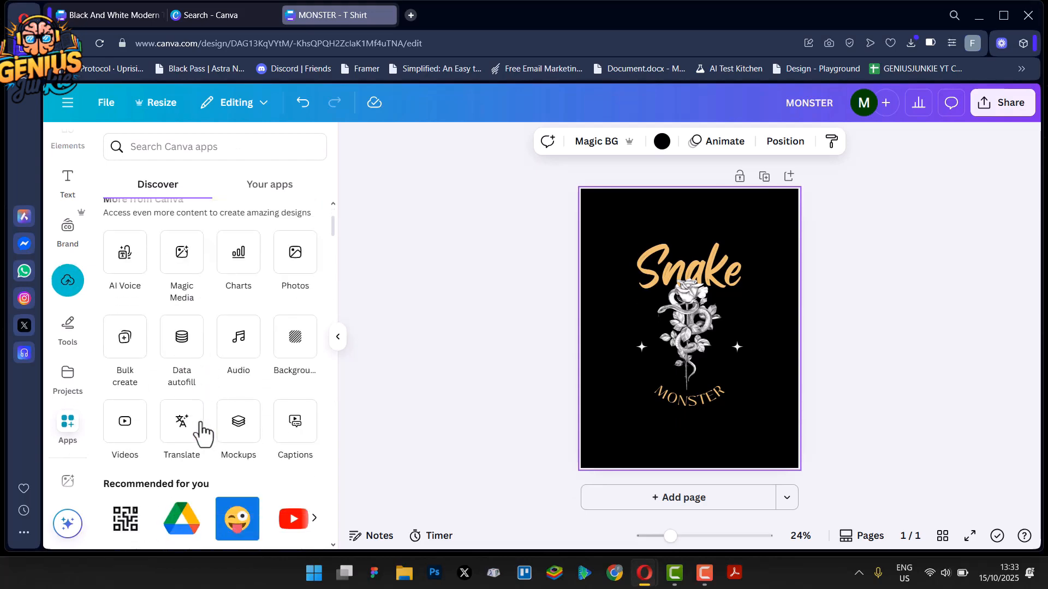
{"action": "left_click", "coordinate": [241, 379]}
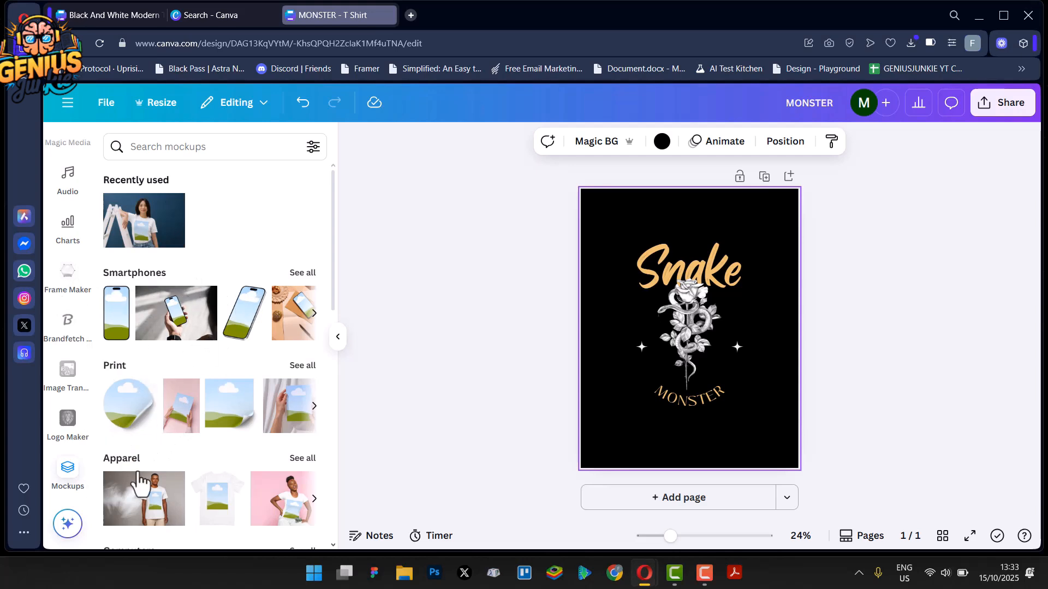
{"action": "scroll", "coordinate": [140, 483], "scroll_direction": "down", "scroll_amount": 3}
{"action": "left_click", "coordinate": [302, 322]}
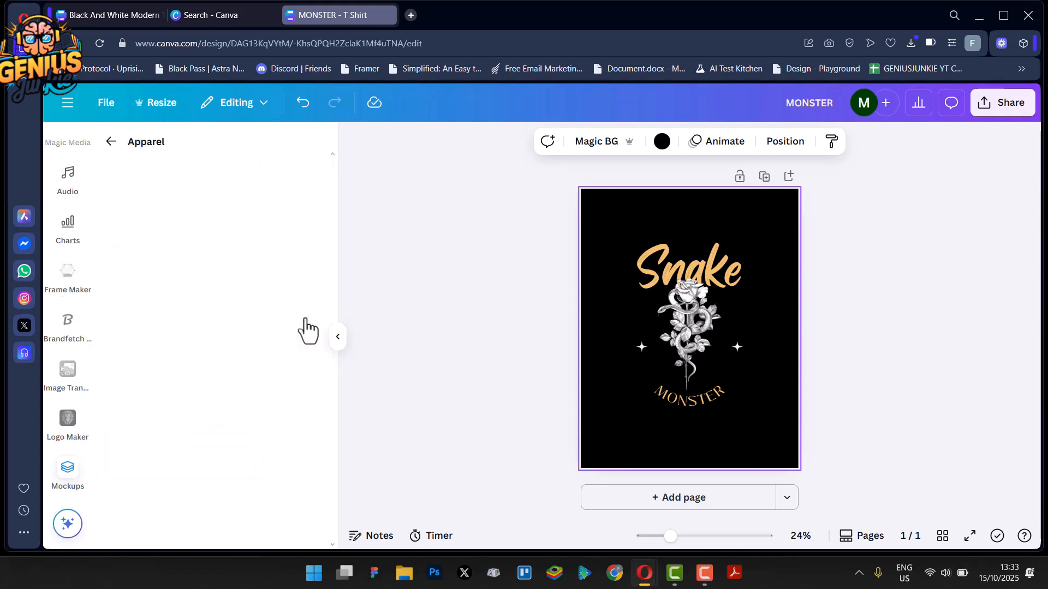
{"action": "scroll", "coordinate": [215, 278], "scroll_direction": "down", "scroll_amount": 6}
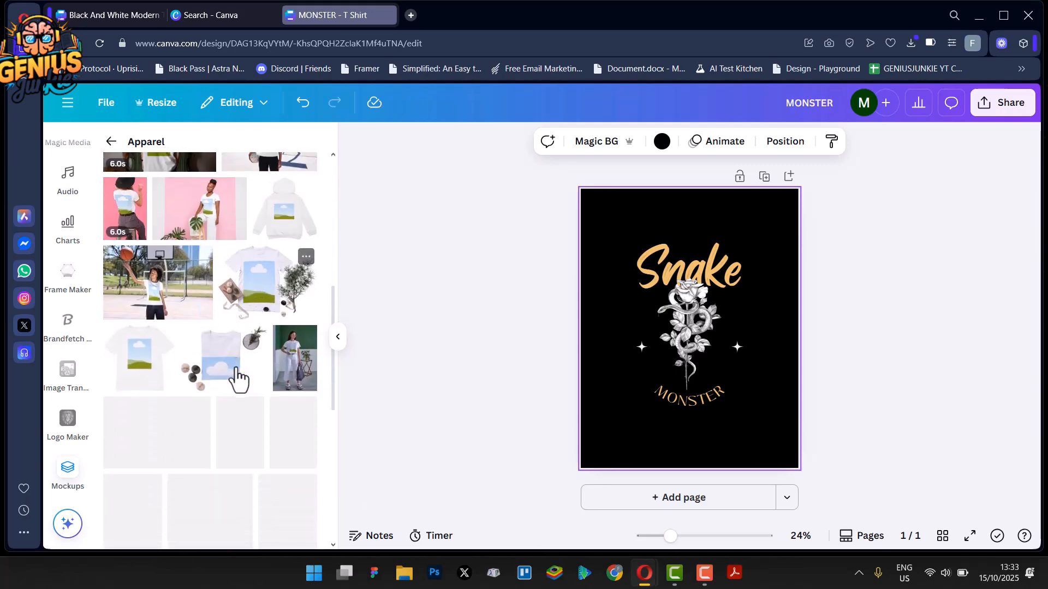
{"action": "scroll", "coordinate": [237, 377], "scroll_direction": "down", "scroll_amount": 1}
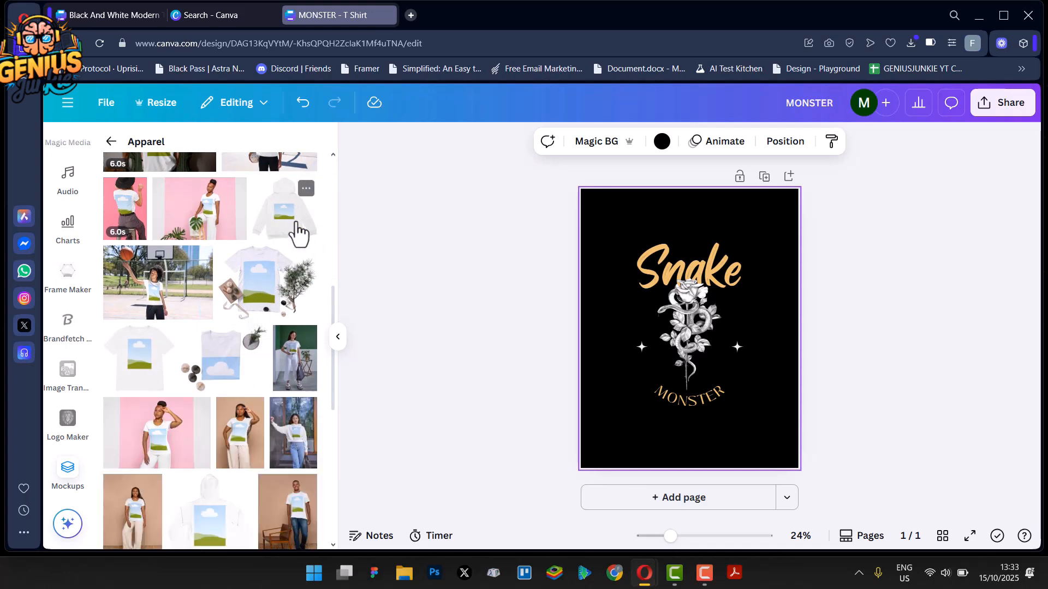
{"action": "left_click", "coordinate": [295, 223]}
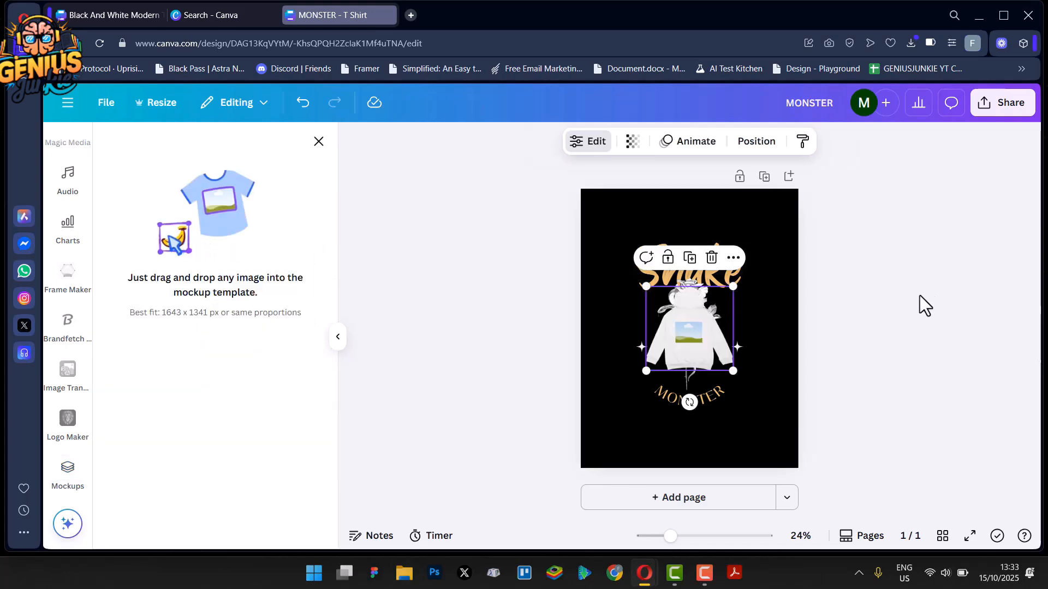
{"action": "left_click", "coordinate": [682, 195]}
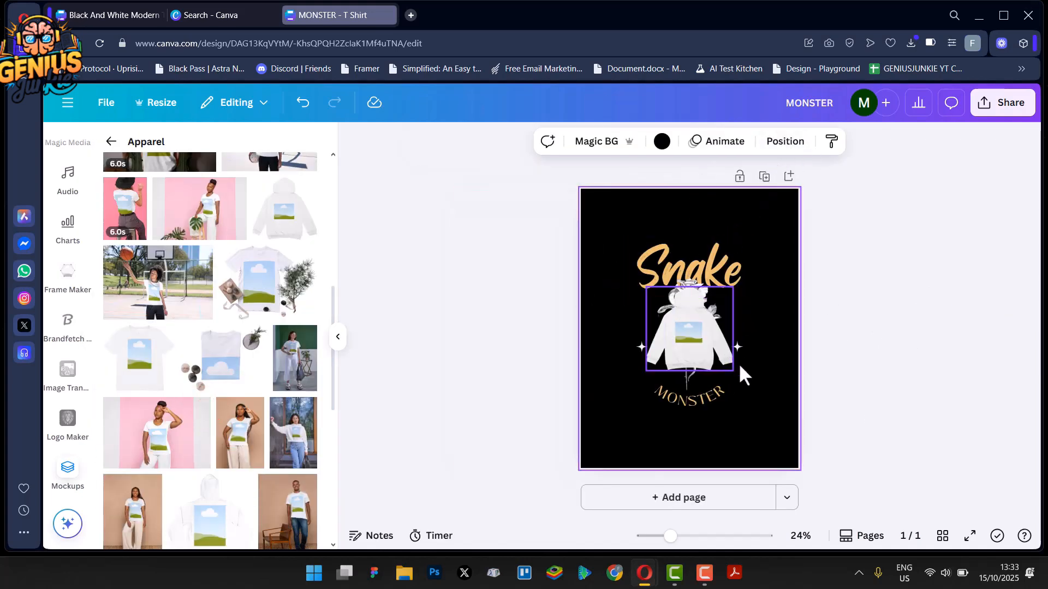
- Add a second page to the design and set its background to the off-white document colour
{"action": "left_click", "coordinate": [711, 499]}
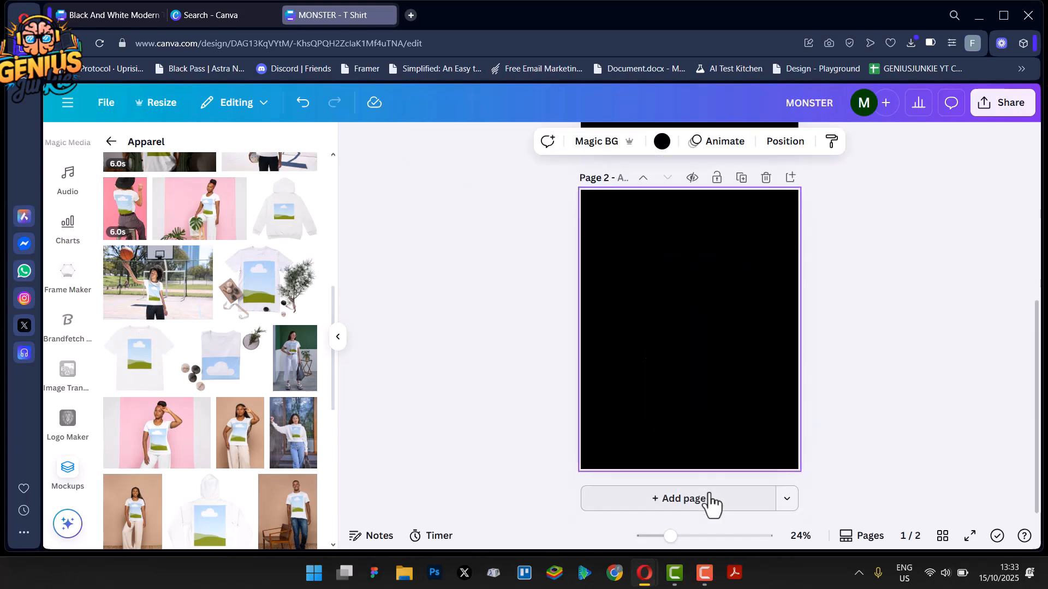
{"action": "left_click", "coordinate": [701, 142]}
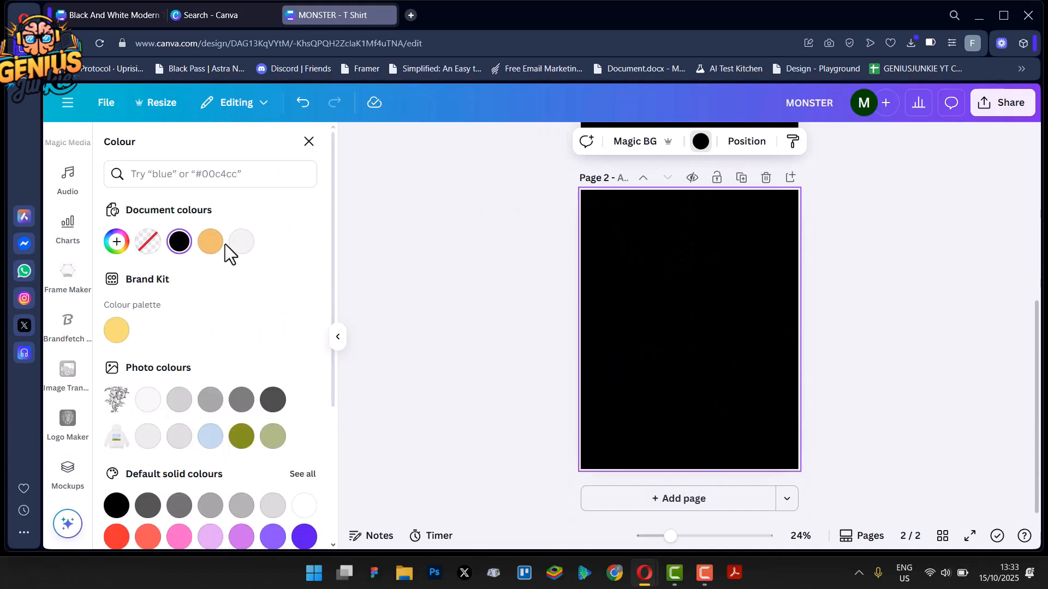
{"action": "left_click", "coordinate": [241, 248]}
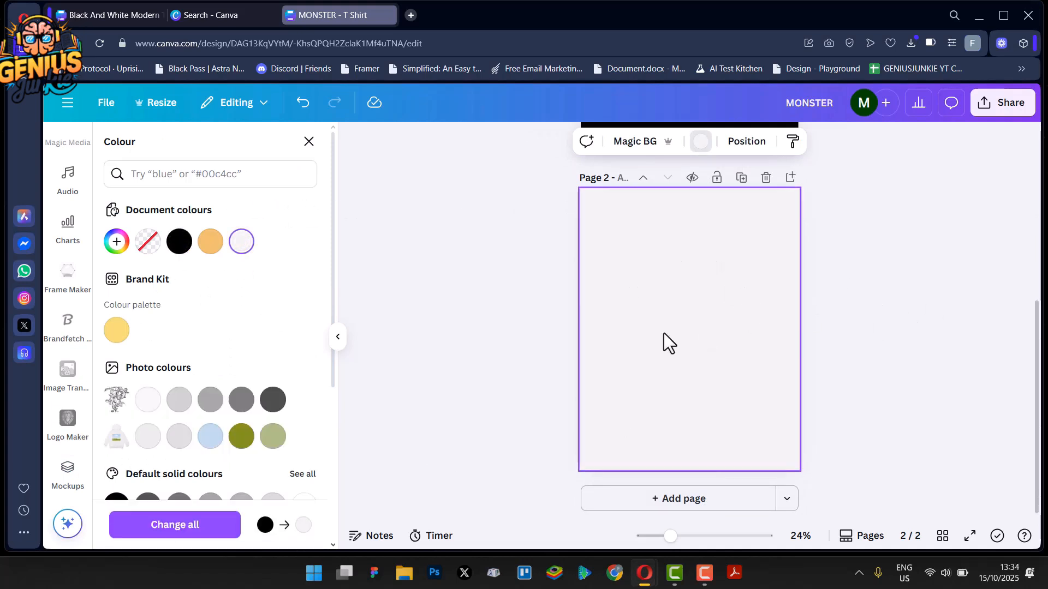
{"action": "left_click", "coordinate": [536, 296]}
- Move the white hoodie mockup from the first page to page 2, enlarge it and centre it there
{"action": "scroll", "coordinate": [536, 296], "scroll_direction": "up", "scroll_amount": 4}
{"action": "left_click", "coordinate": [704, 240]}
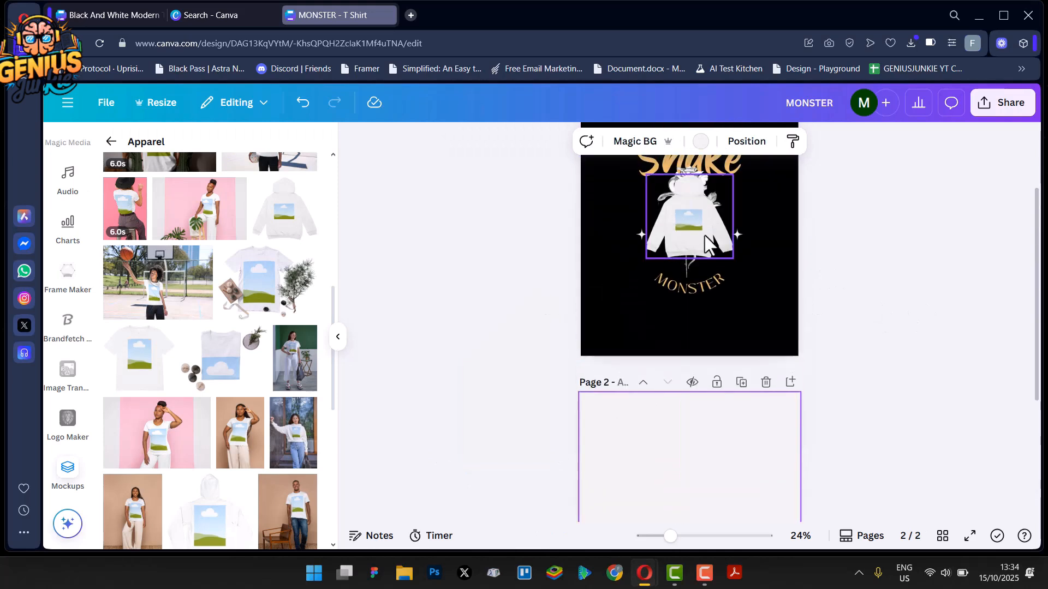
{"action": "left_click_drag", "start_coordinate": [705, 240], "coordinate": [701, 501]}
{"action": "scroll", "coordinate": [738, 468], "scroll_direction": "down", "scroll_amount": 3}
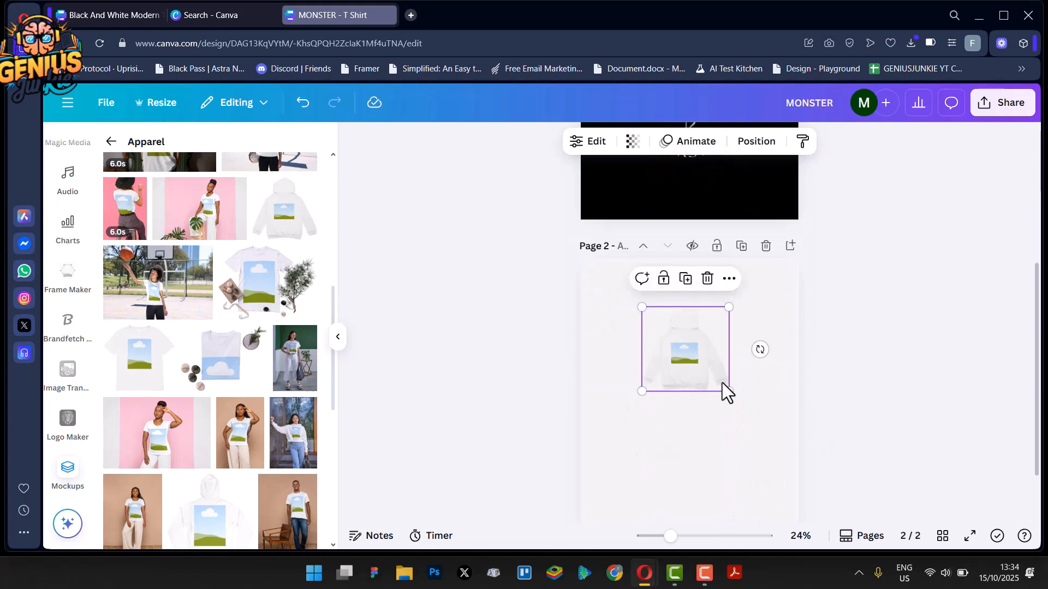
{"action": "left_click_drag", "start_coordinate": [729, 391], "coordinate": [778, 501]}
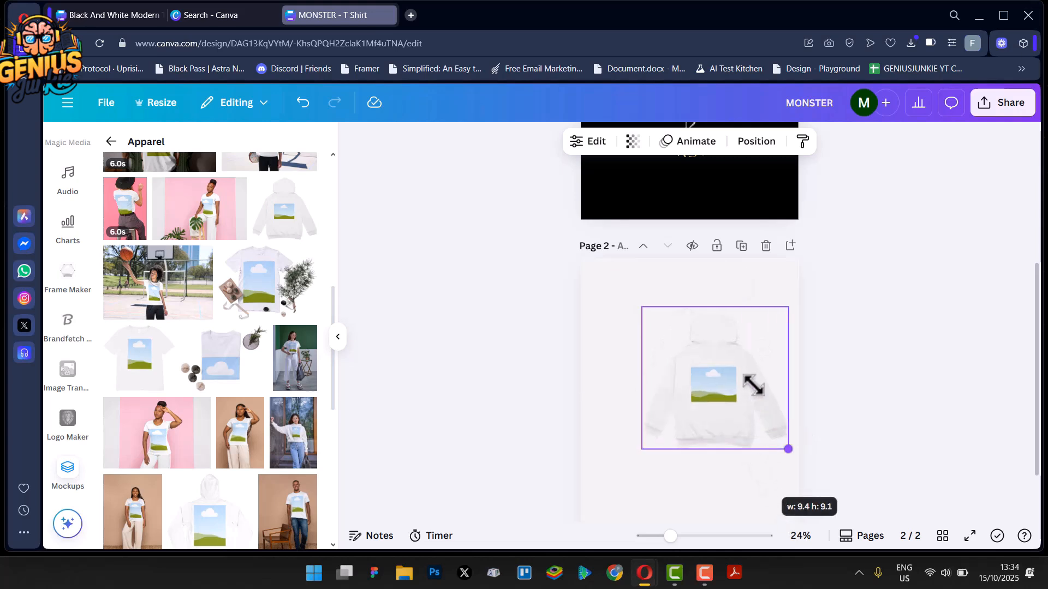
{"action": "left_click_drag", "start_coordinate": [741, 398], "coordinate": [691, 412]}
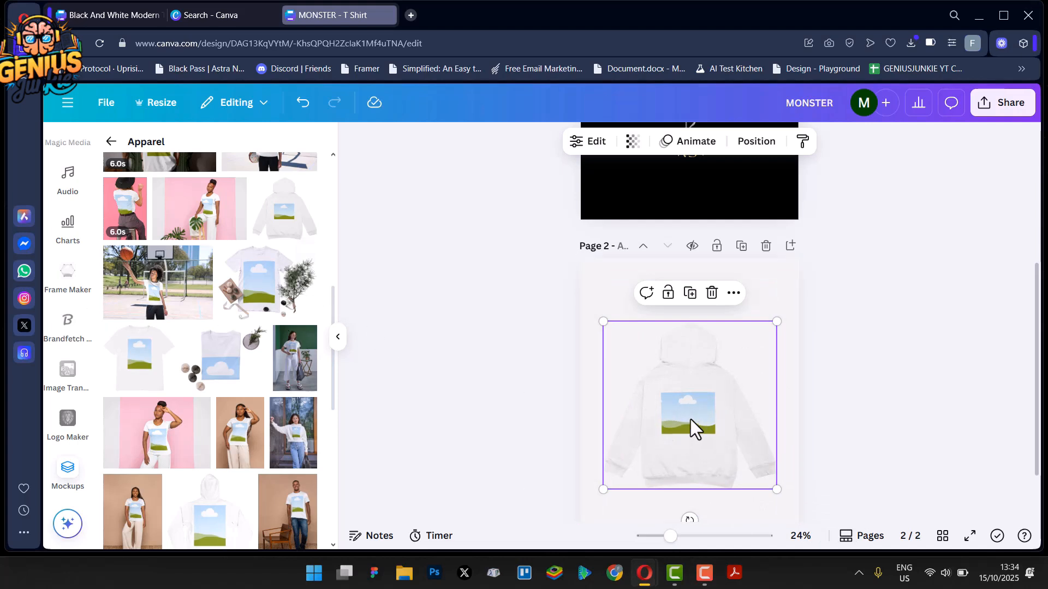
- Place the uploaded Snake MONSTER design in the hoodie's print area and enlarge the centred mockup to slightly more than the page width
{"action": "scroll", "coordinate": [65, 248], "scroll_direction": "up", "scroll_amount": 4}
{"action": "scroll", "coordinate": [70, 224], "scroll_direction": "up", "scroll_amount": 3}
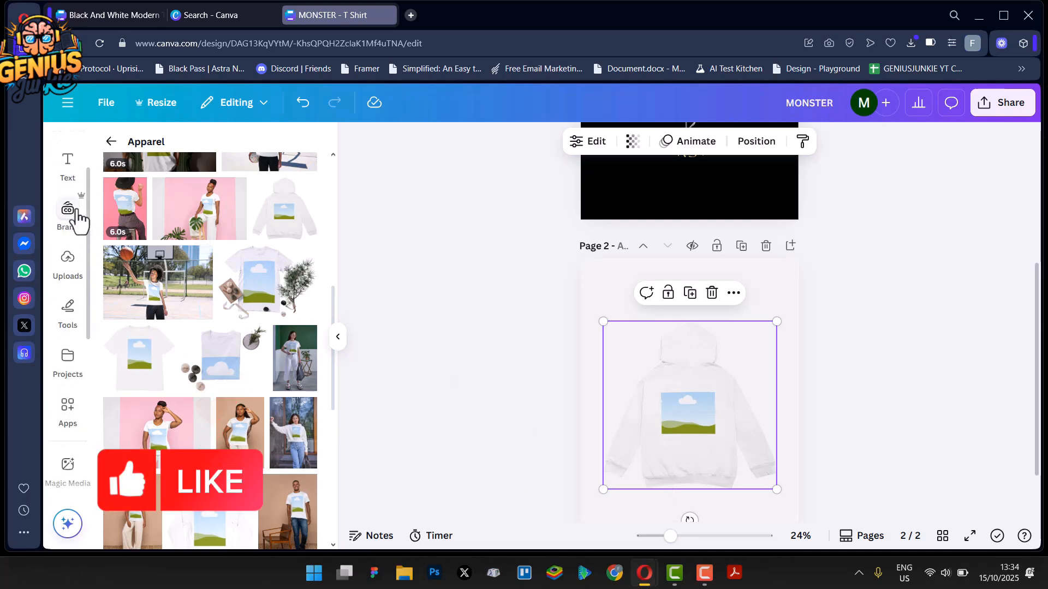
{"action": "left_click", "coordinate": [69, 258]}
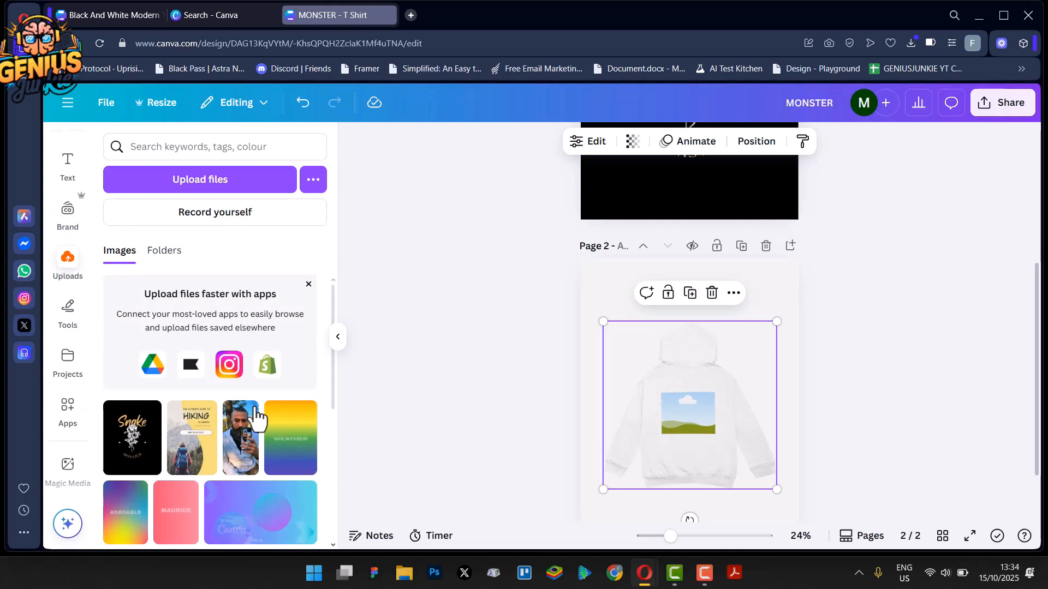
{"action": "left_click", "coordinate": [134, 437]}
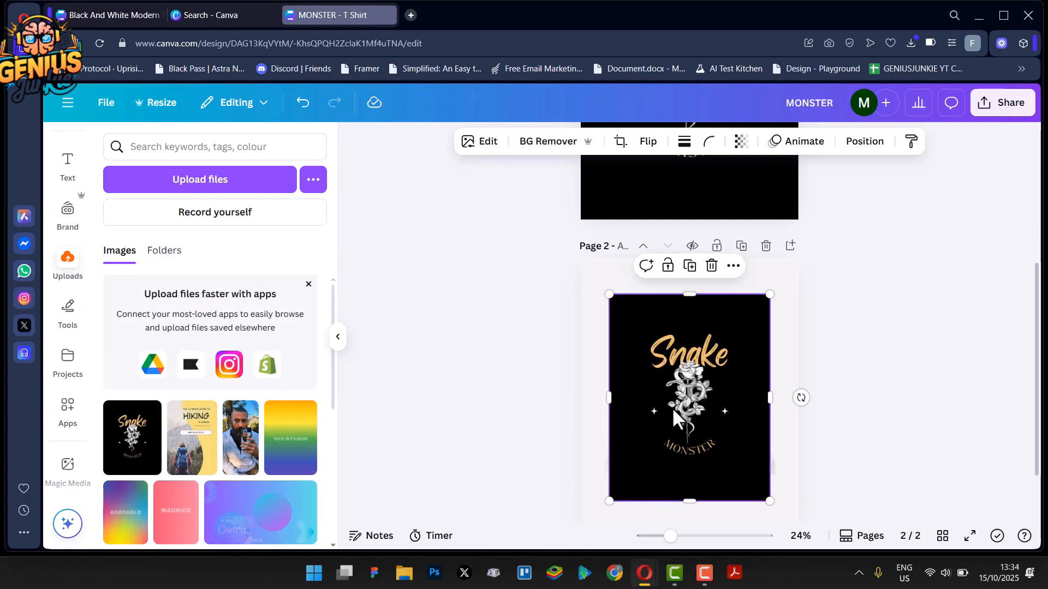
{"action": "left_click_drag", "start_coordinate": [672, 407], "coordinate": [698, 431]}
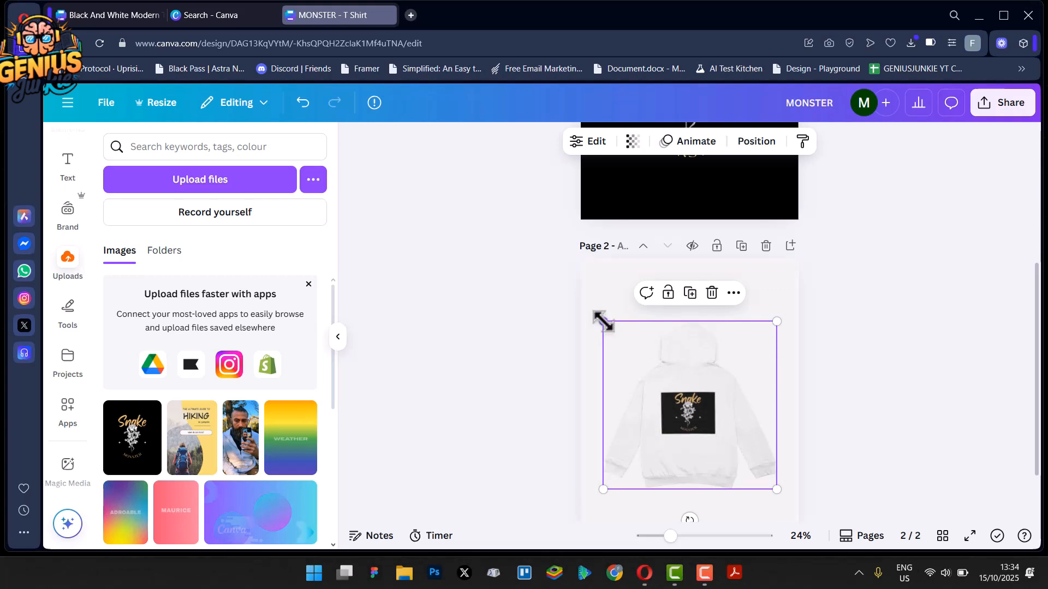
{"action": "left_click_drag", "start_coordinate": [603, 321], "coordinate": [544, 262]}
{"action": "left_click_drag", "start_coordinate": [662, 372], "coordinate": [698, 385]}
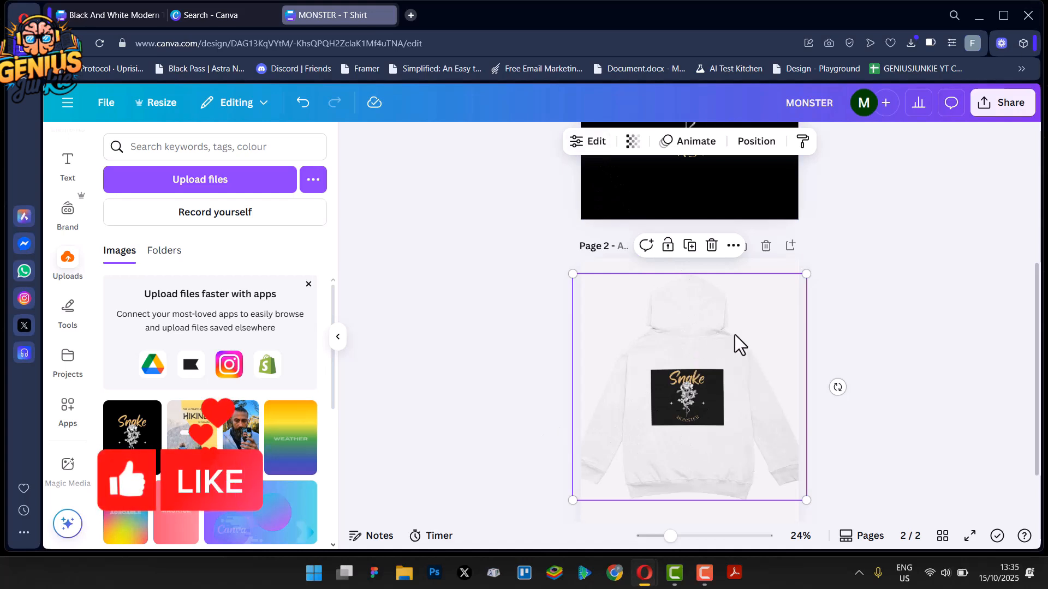
- Open the hoodie mockup's image settings, try Fit for the design and set it back to Fill
{"action": "left_click", "coordinate": [598, 150]}
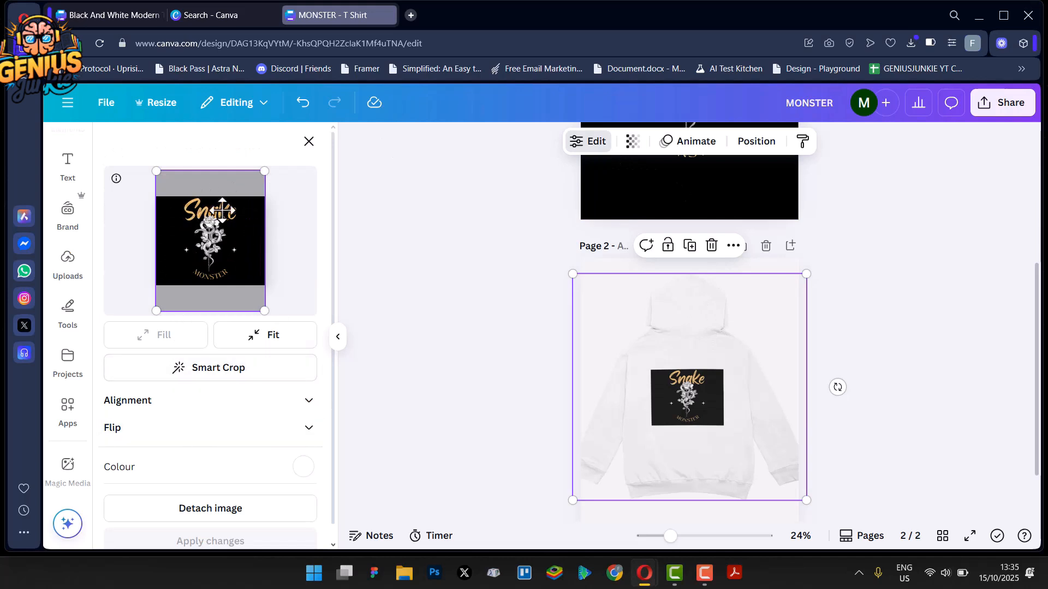
{"action": "left_click", "coordinate": [284, 341]}
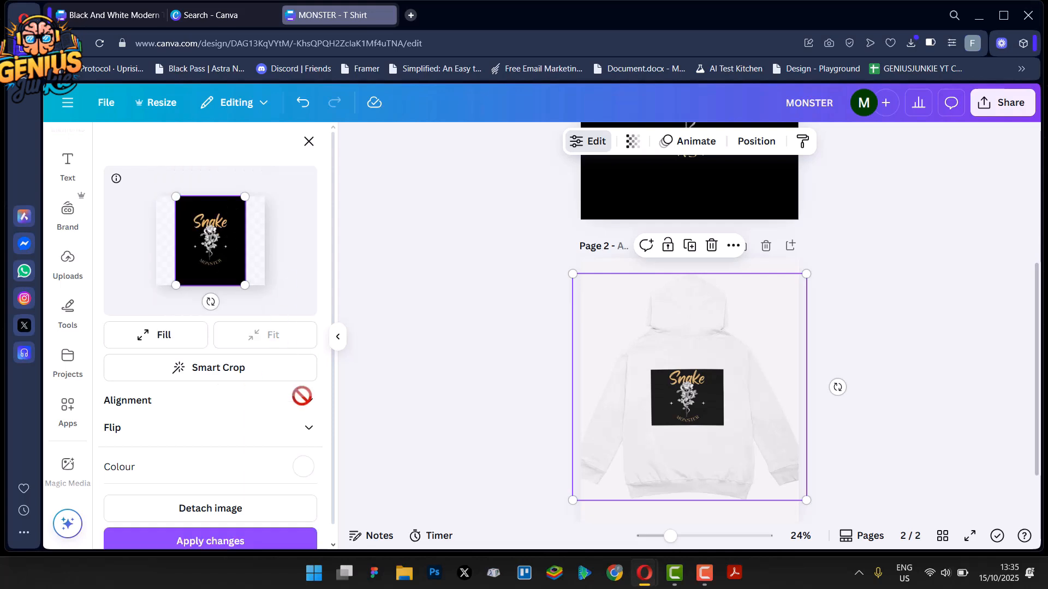
{"action": "left_click", "coordinate": [163, 338]}
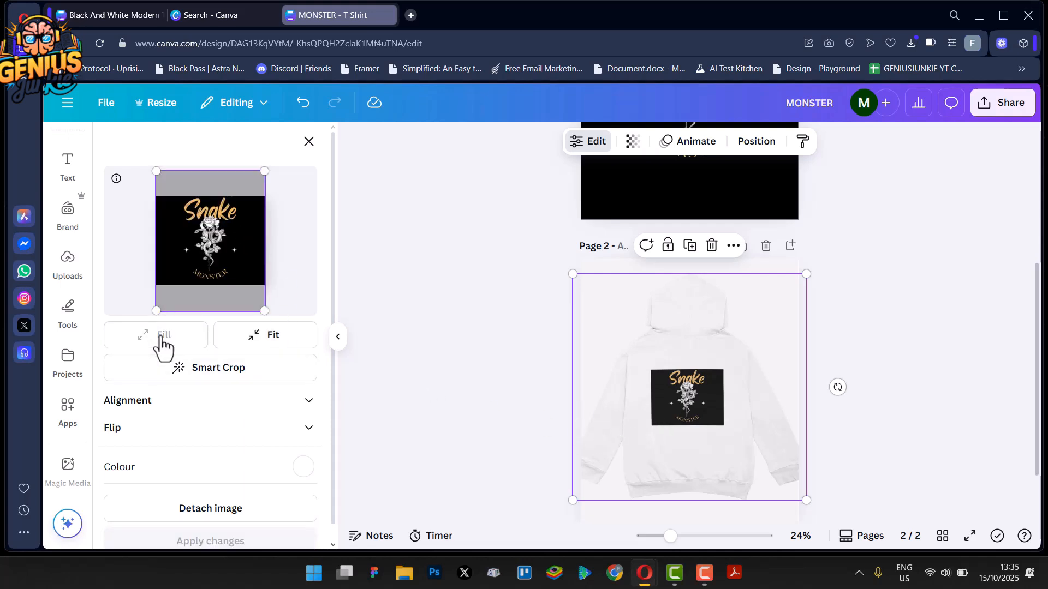
- Flip the design in the hoodie mockup both vertically and horizontally
{"action": "left_click", "coordinate": [236, 405]}
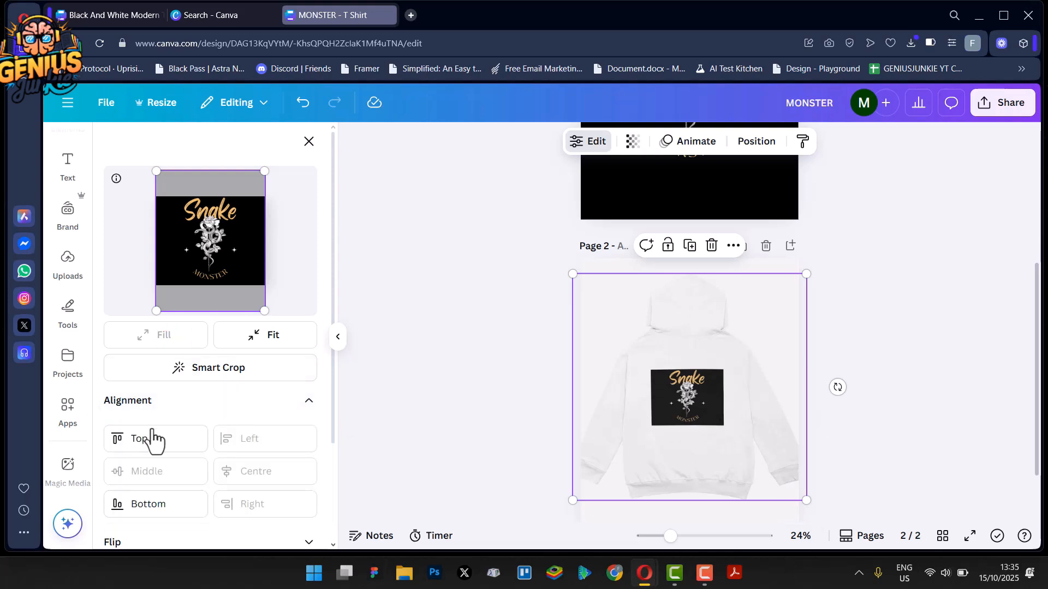
{"action": "scroll", "coordinate": [158, 445], "scroll_direction": "down", "scroll_amount": 3}
{"action": "left_click", "coordinate": [176, 423]}
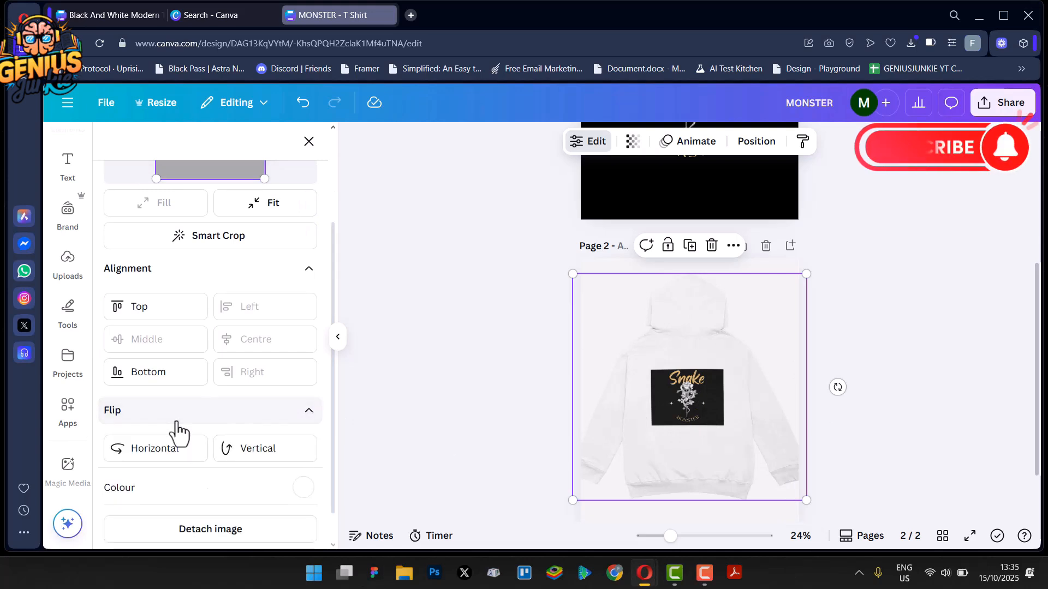
{"action": "scroll", "coordinate": [243, 433], "scroll_direction": "down", "scroll_amount": 1}
{"action": "left_click", "coordinate": [284, 423]}
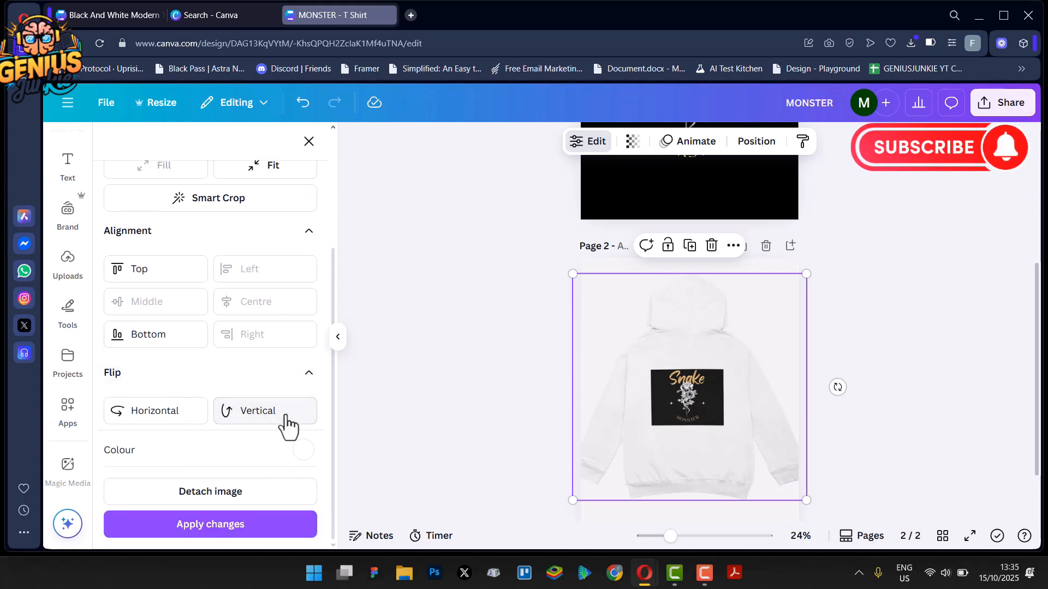
{"action": "left_click", "coordinate": [163, 419]}
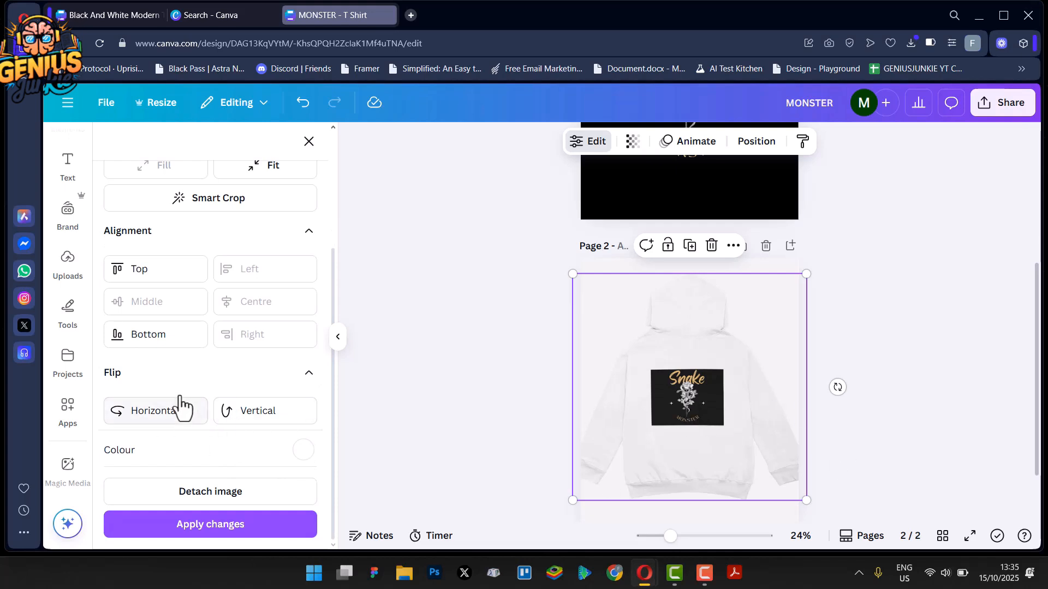
{"action": "scroll", "coordinate": [230, 414], "scroll_direction": "up", "scroll_amount": 3}
{"action": "scroll", "coordinate": [227, 474], "scroll_direction": "down", "scroll_amount": 3}
{"action": "left_click", "coordinate": [241, 377]}
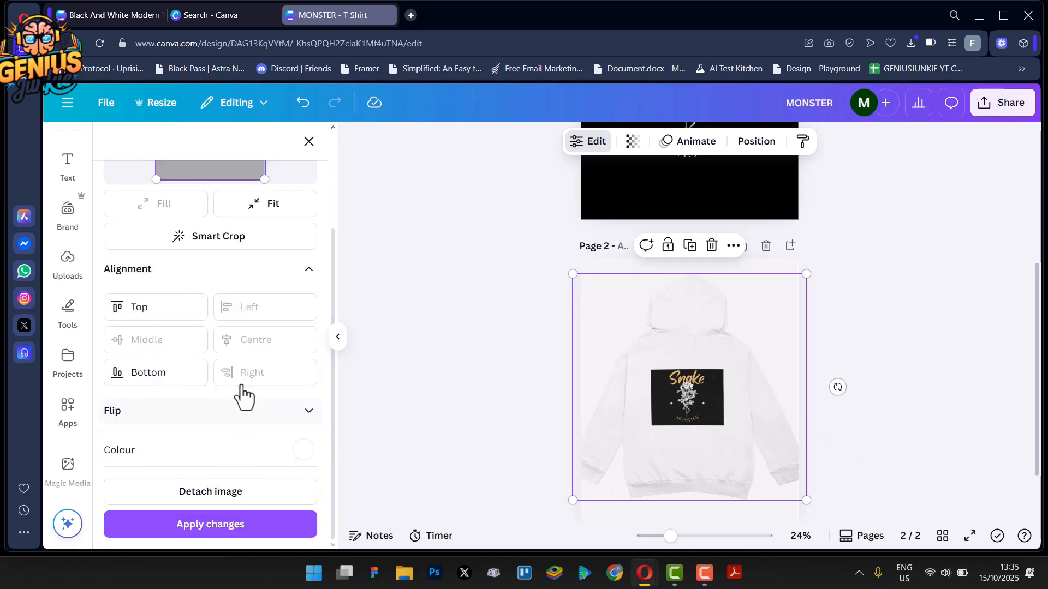
- Recolour the hoodie with the near-black swatch from its photo colours, apply the changes and close the mockup settings
{"action": "left_click", "coordinate": [312, 459]}
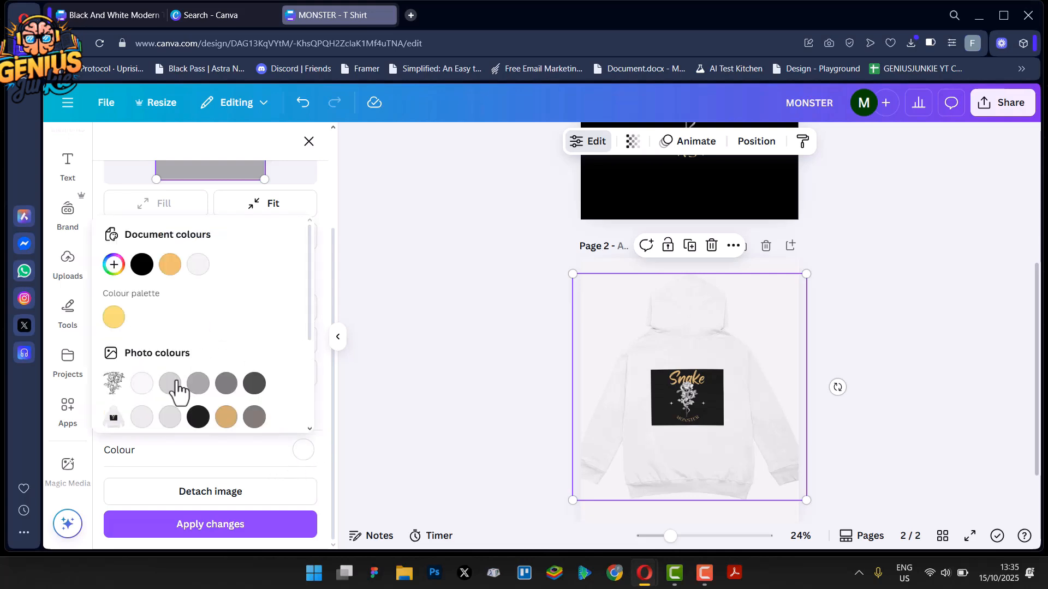
{"action": "scroll", "coordinate": [176, 381], "scroll_direction": "down", "scroll_amount": 1}
{"action": "scroll", "coordinate": [175, 380], "scroll_direction": "down", "scroll_amount": 1}
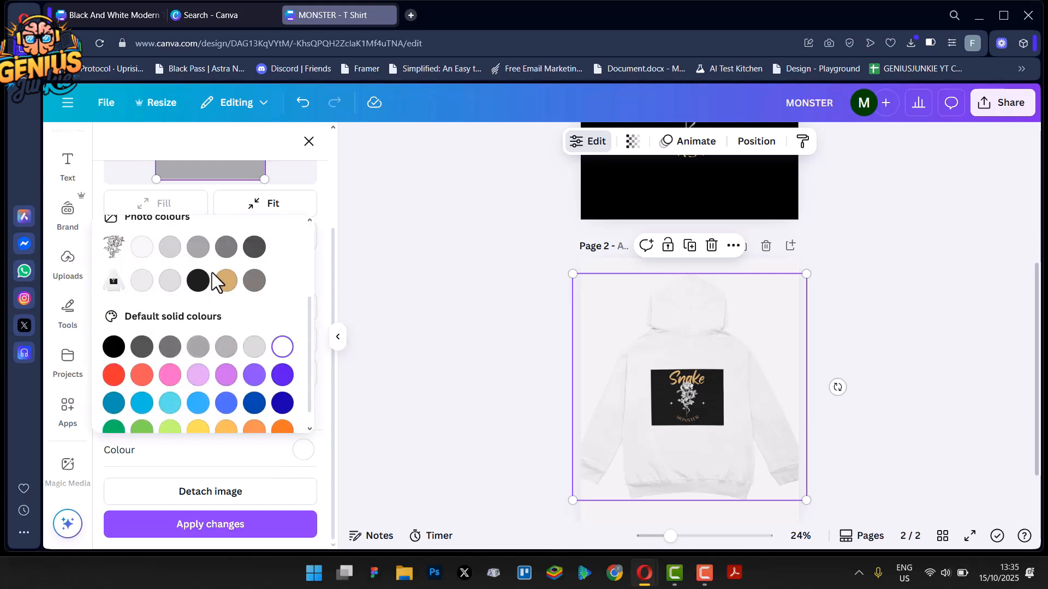
{"action": "left_click", "coordinate": [254, 247]}
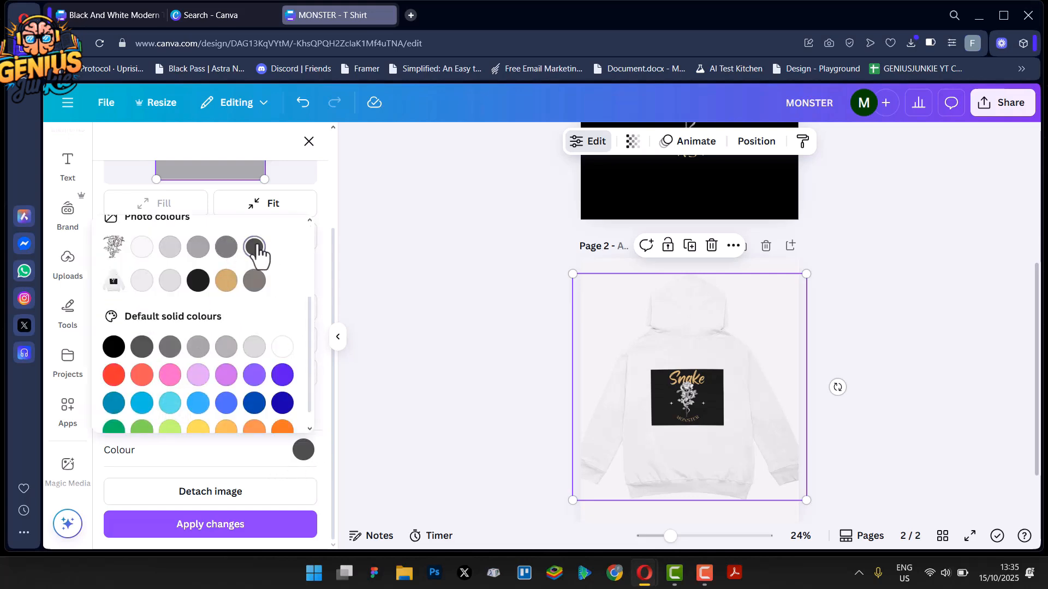
{"action": "left_click", "coordinate": [199, 281]}
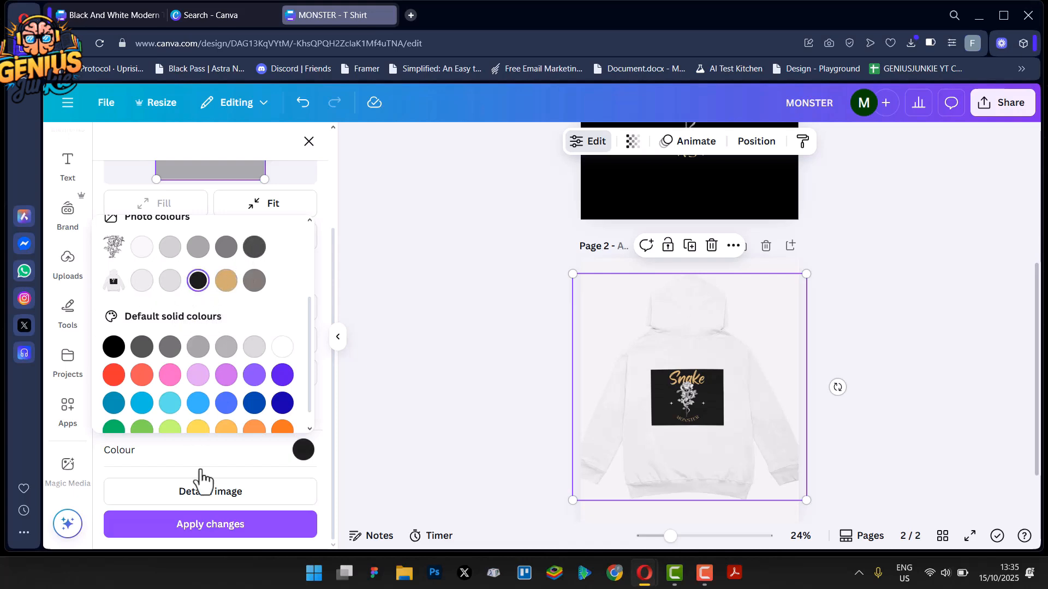
{"action": "left_click", "coordinate": [229, 525]}
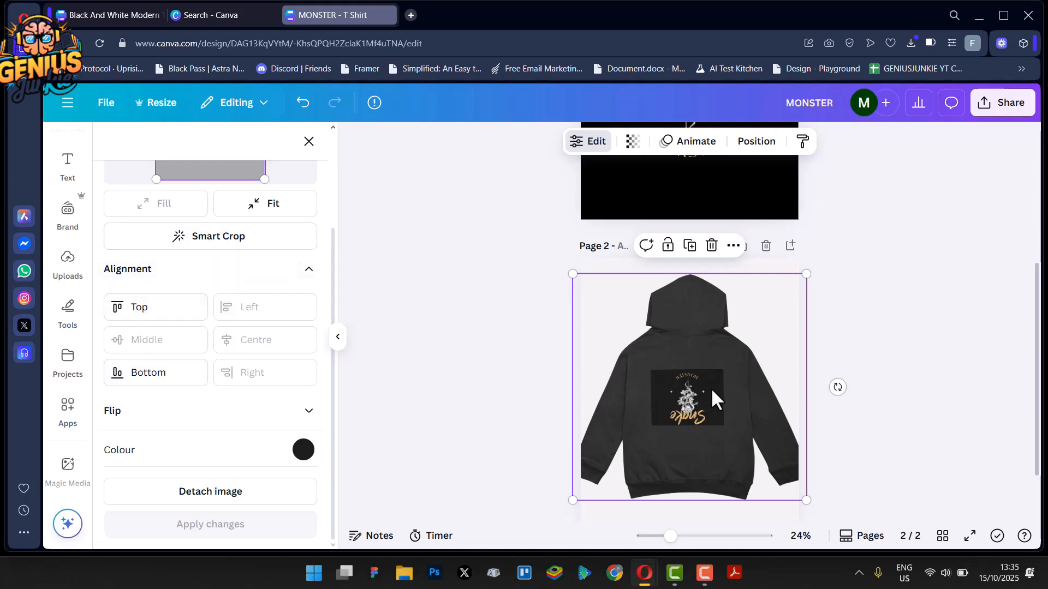
{"action": "left_click", "coordinate": [309, 141]}
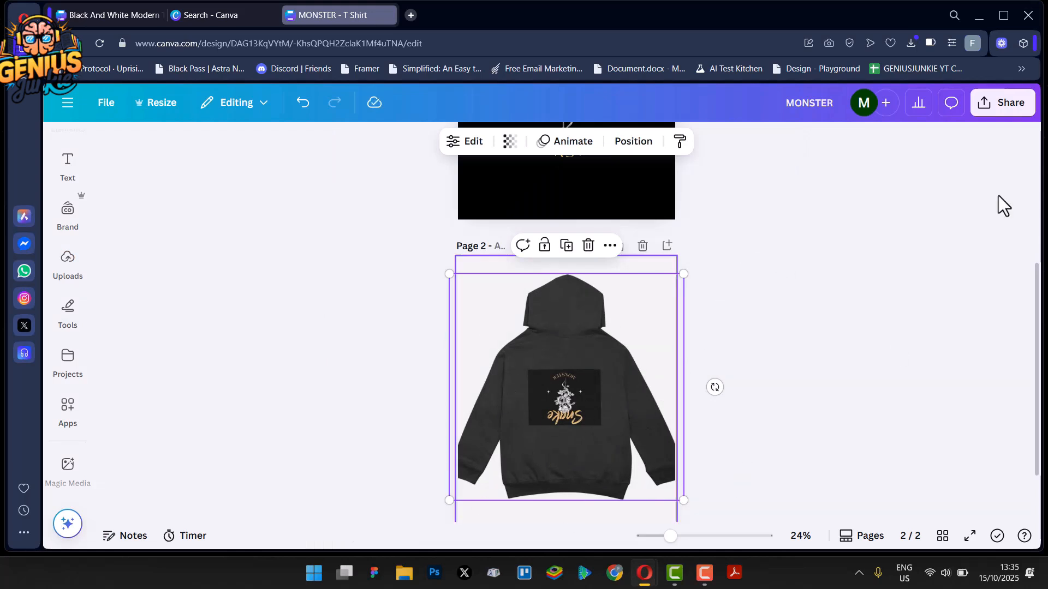
- Examine the design's download options, including file type, size and page selection, and dismiss them
{"action": "left_click", "coordinate": [1011, 107]}
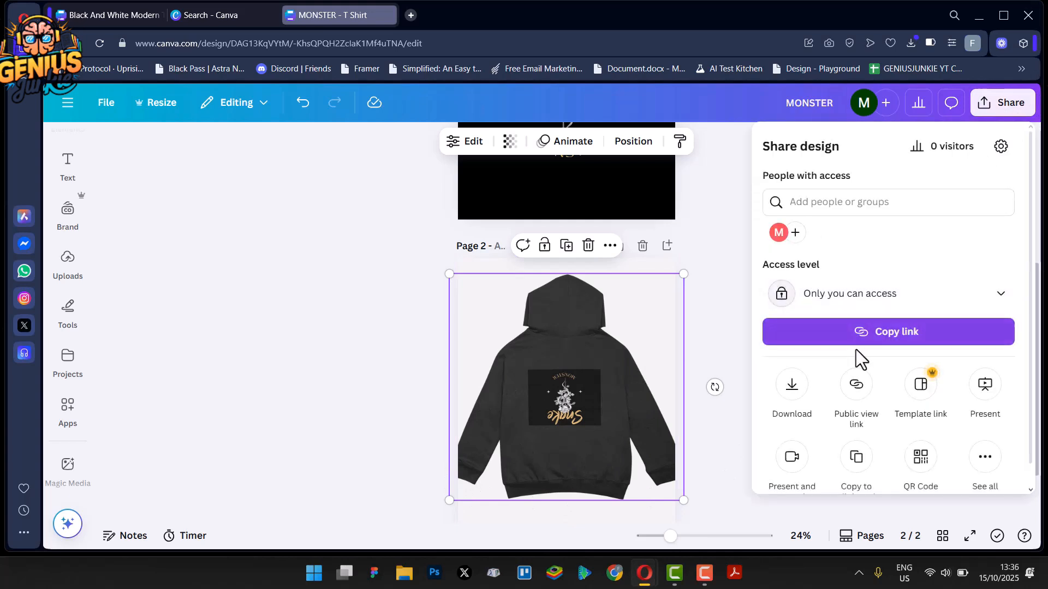
{"action": "left_click", "coordinate": [791, 390]}
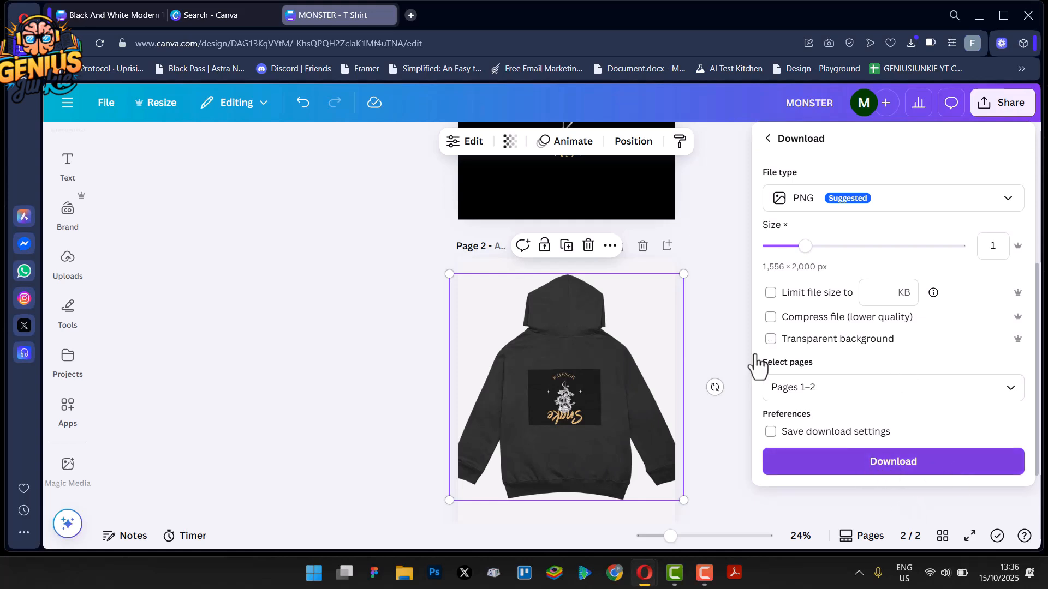
{"action": "left_click", "coordinate": [742, 277]}
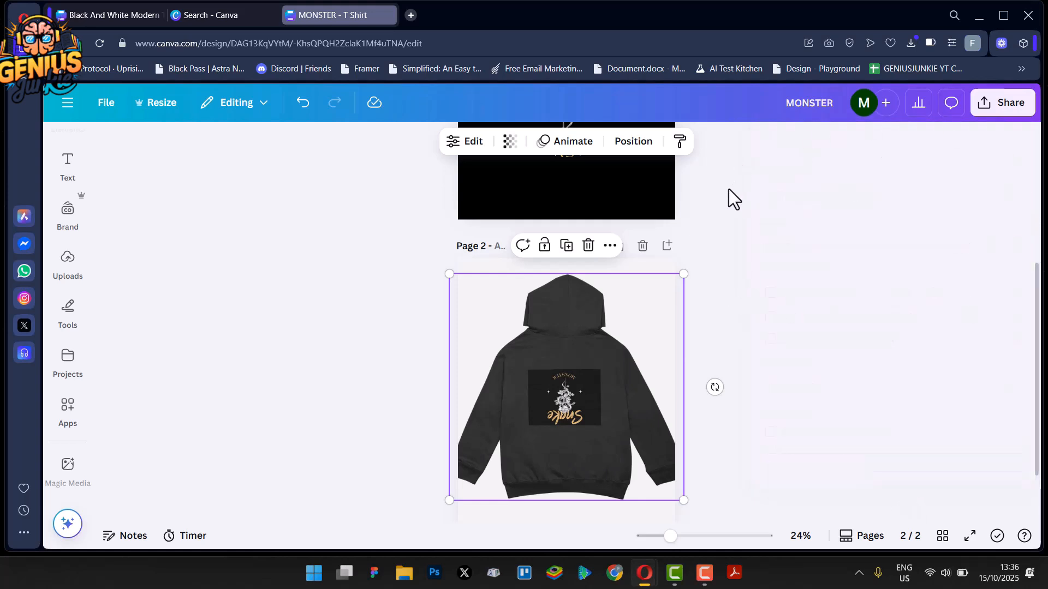